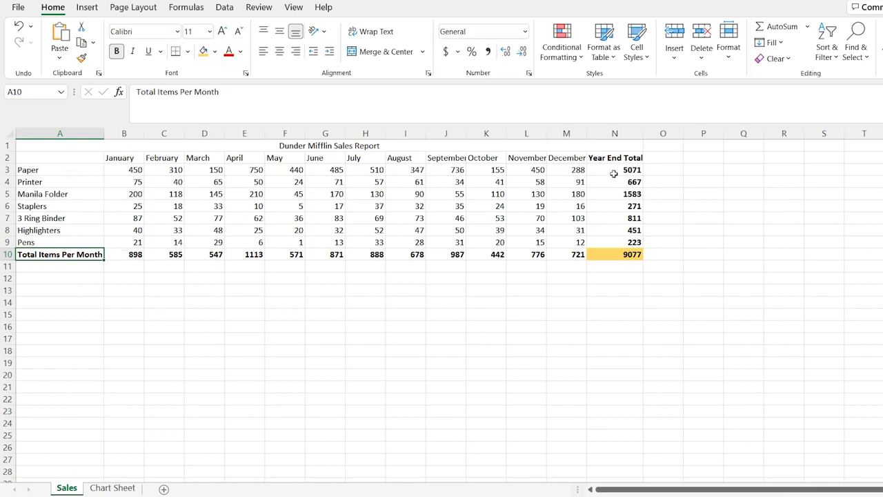
Inspect the formula behind Paper's year-end total and view the Chart Sheet before returning to the Sales data
click(616, 171)
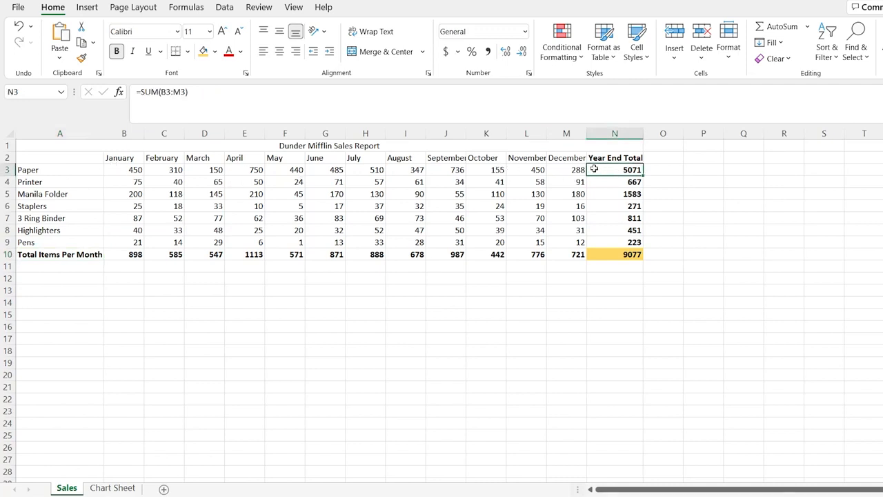
click(439, 305)
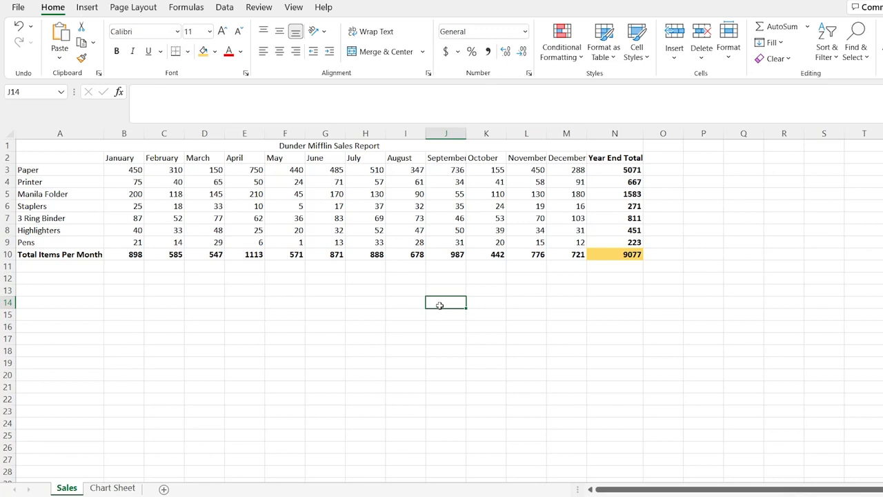
click(113, 488)
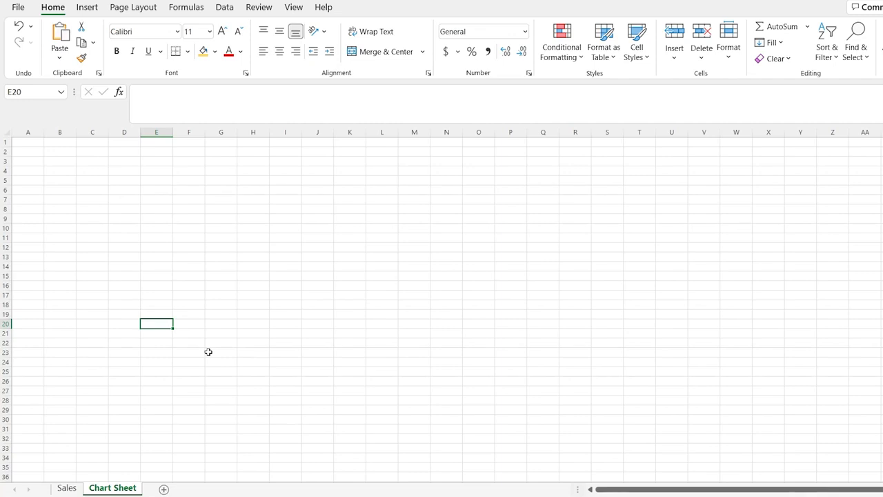
click(68, 489)
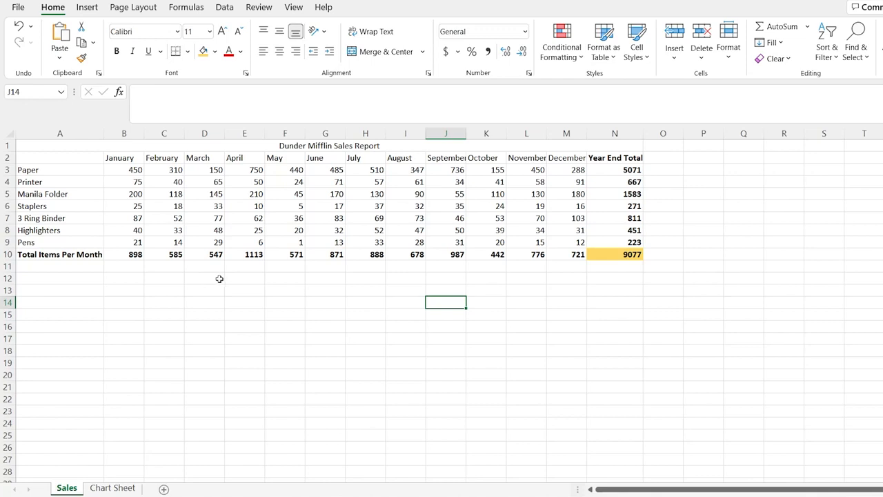
Insert a 2-D clustered column chart from the sales data in A2:N10 and place it just below the table
drag(73, 156, 606, 257)
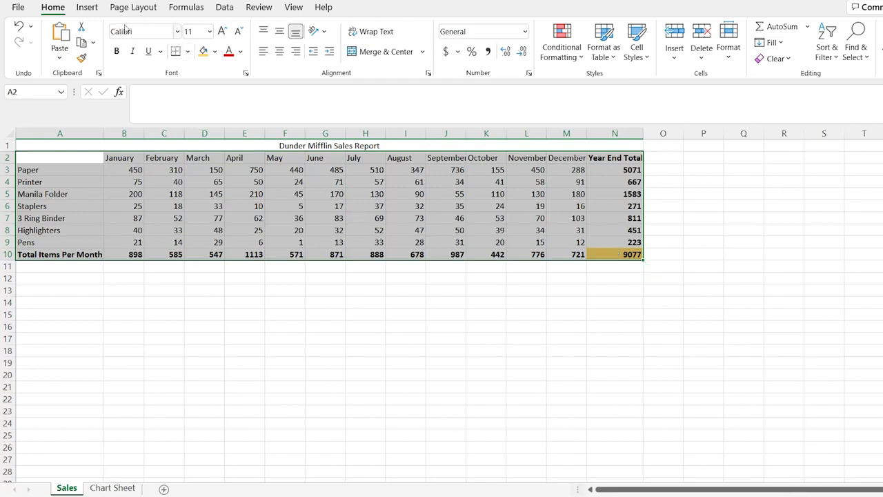
click(88, 9)
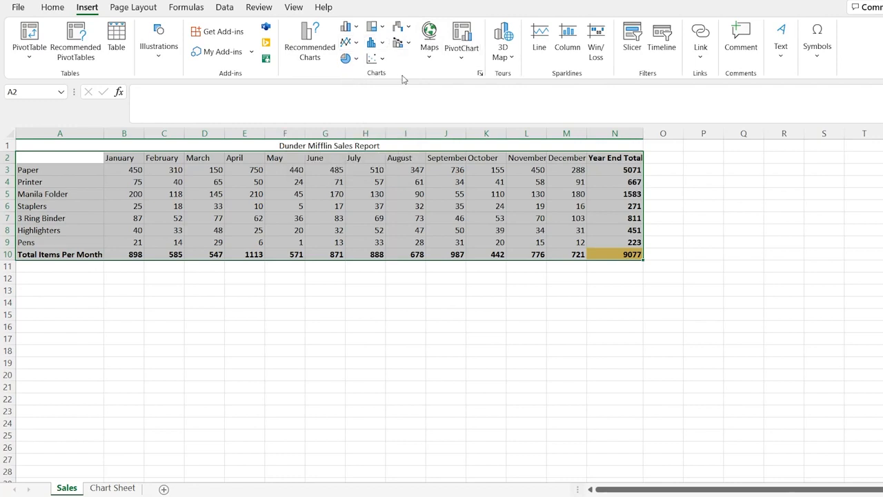
click(356, 27)
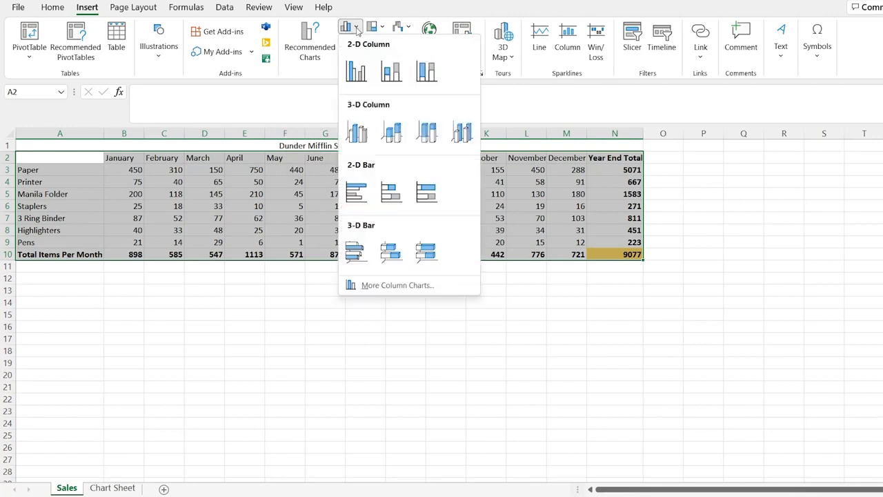
click(356, 69)
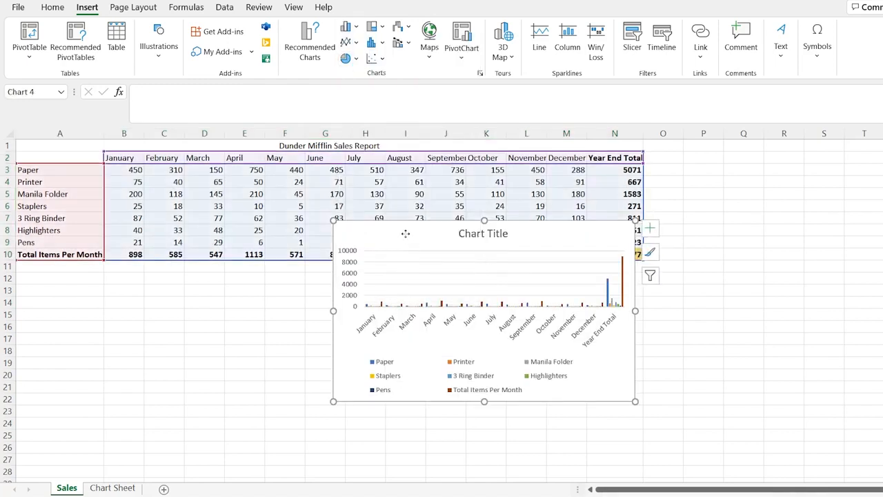
drag(404, 234, 267, 280)
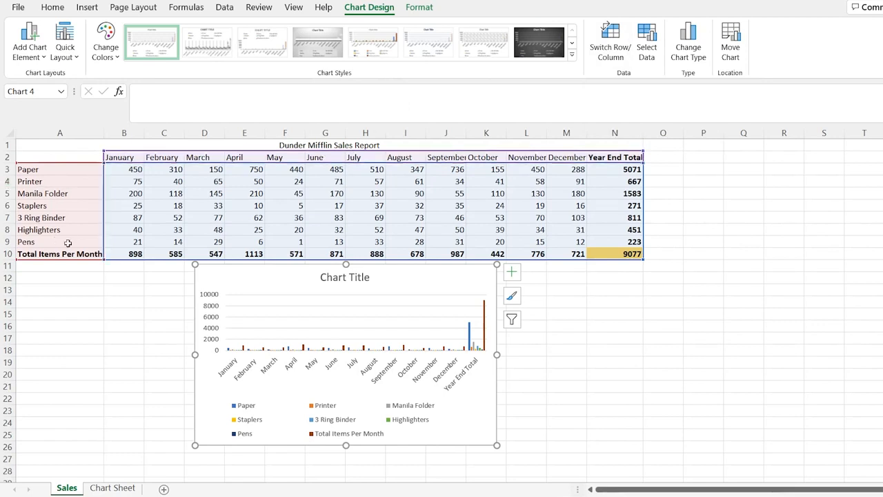
click(614, 46)
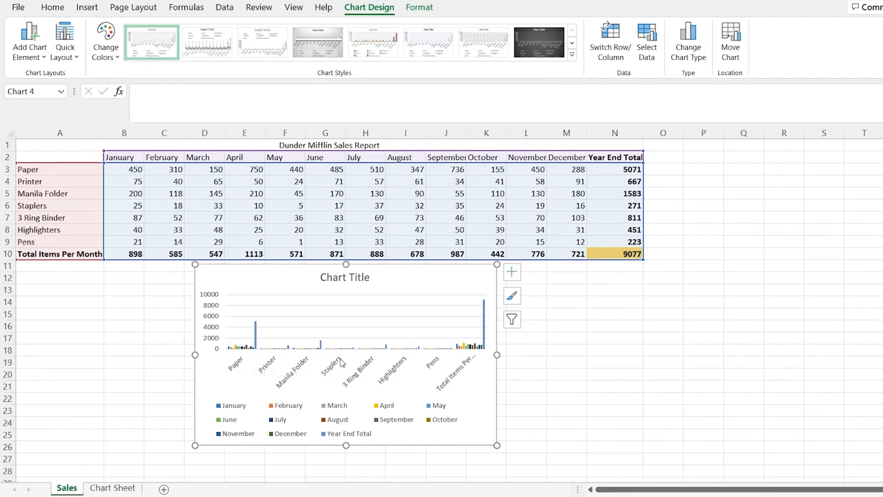
click(611, 45)
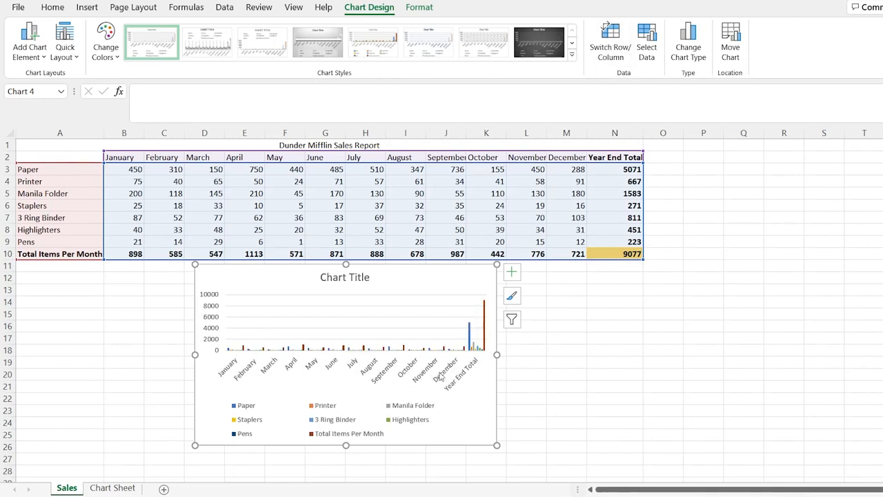
click(645, 39)
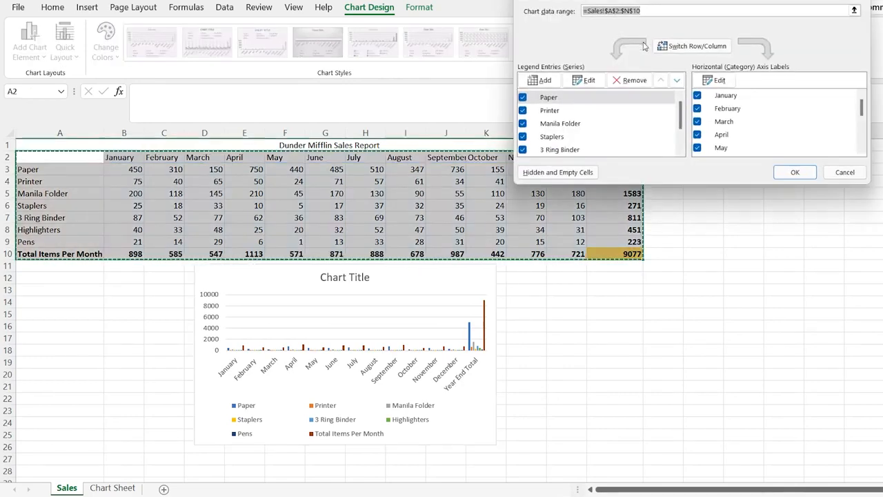
click(860, 176)
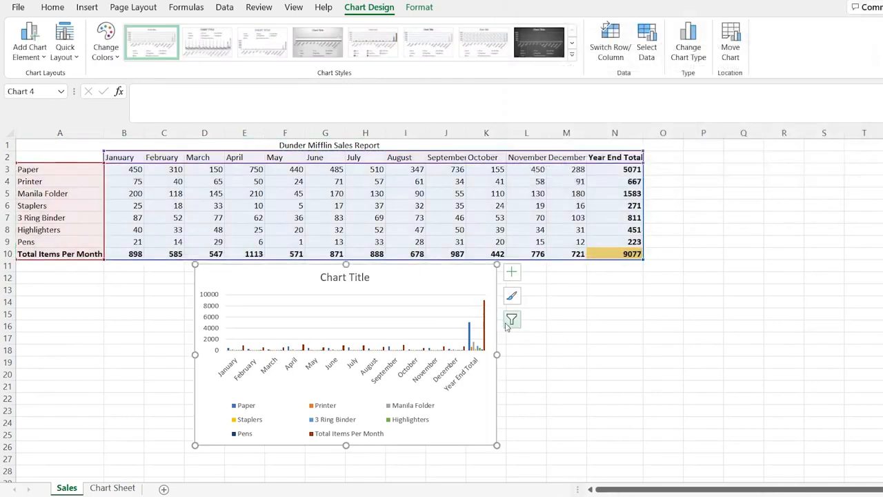
Filter the Total Items Per Month series and the Year End Total category out of the chart
click(511, 320)
scroll(593, 358, down, 3)
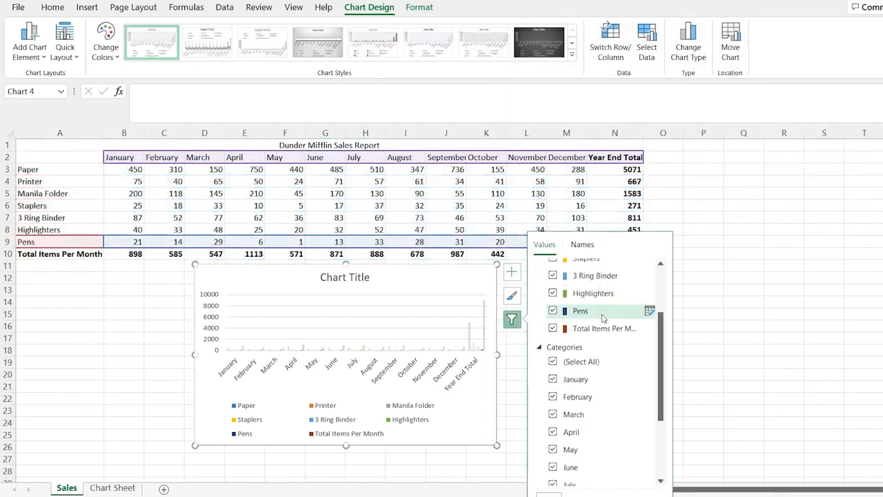
scroll(576, 470, up, 3)
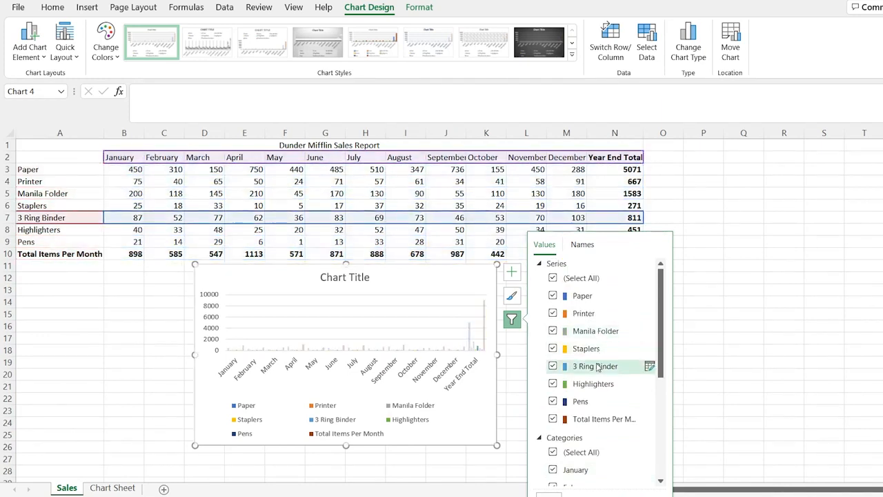
click(553, 419)
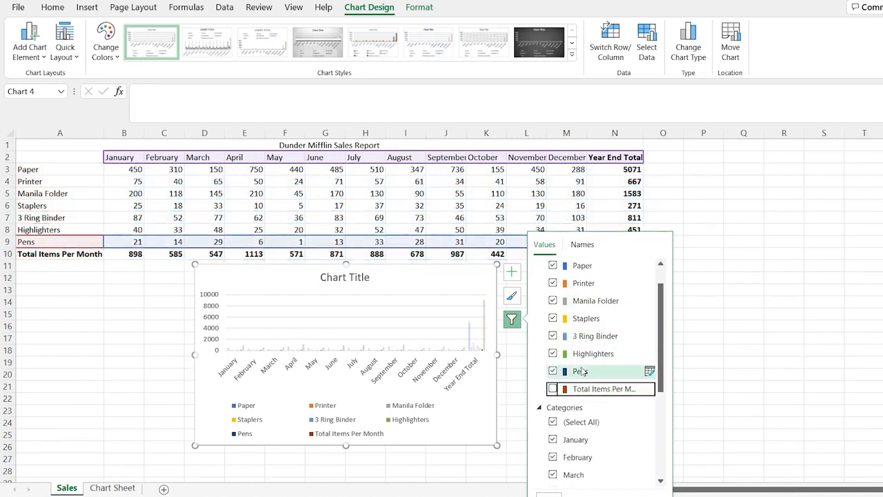
scroll(570, 361, down, 4)
click(552, 477)
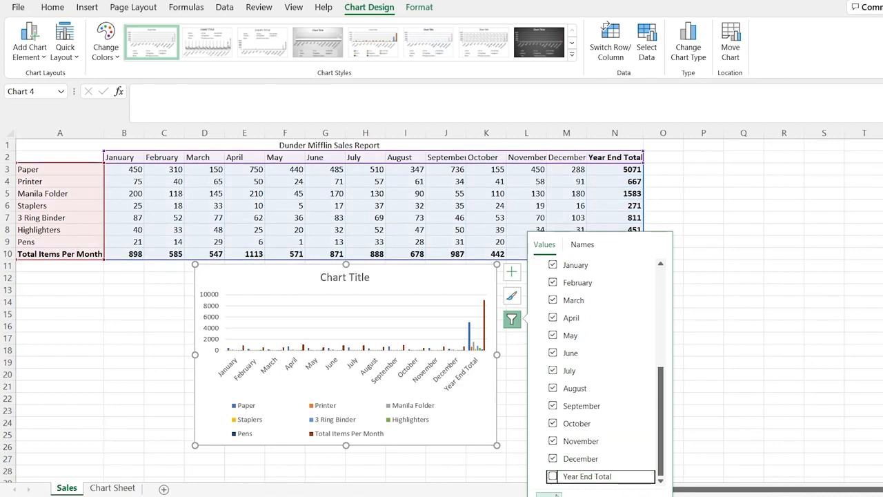
click(548, 494)
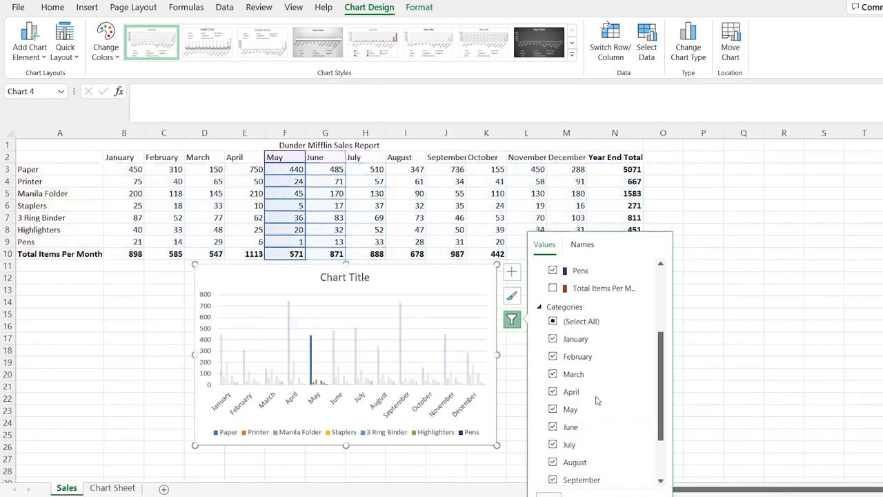
click(513, 323)
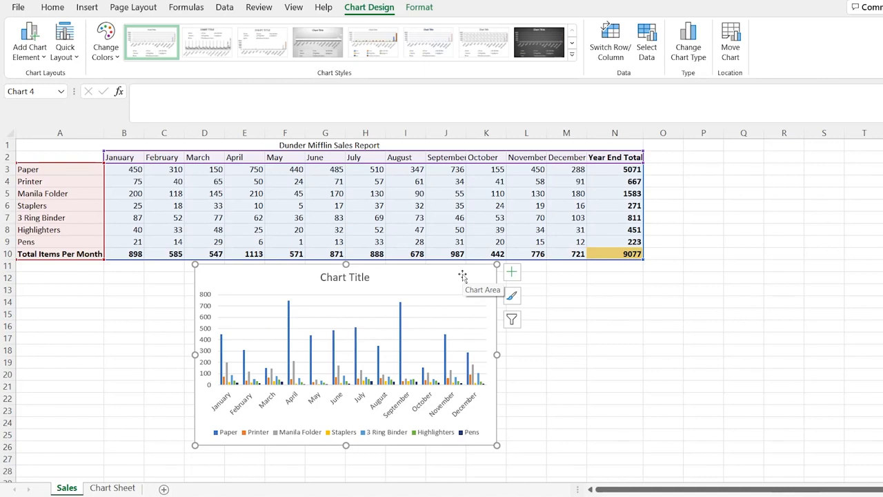
Change the chart's title to "Products Sold Per Month"
double_click(354, 277)
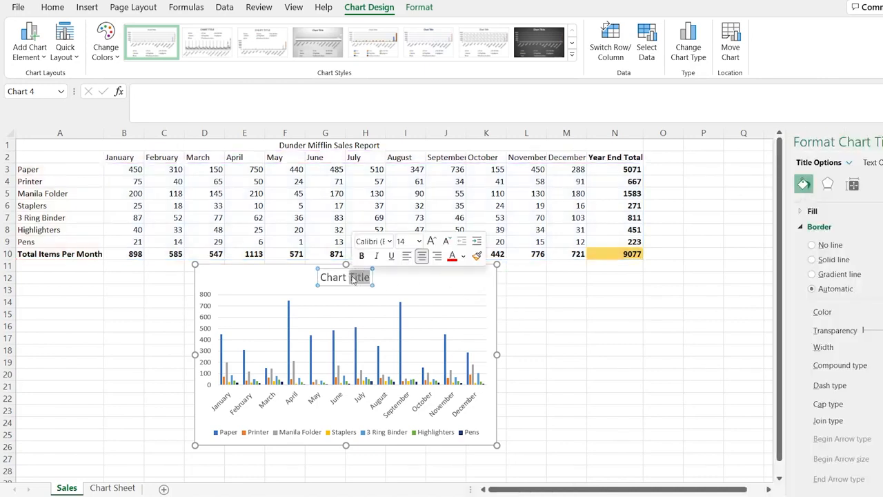
click(350, 277)
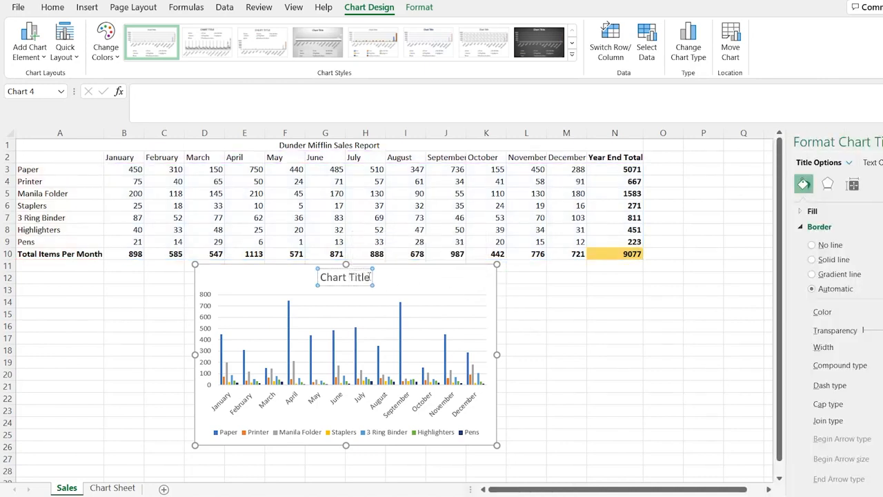
drag(369, 276, 318, 277)
key(BackSpace)
text(Products Sold)
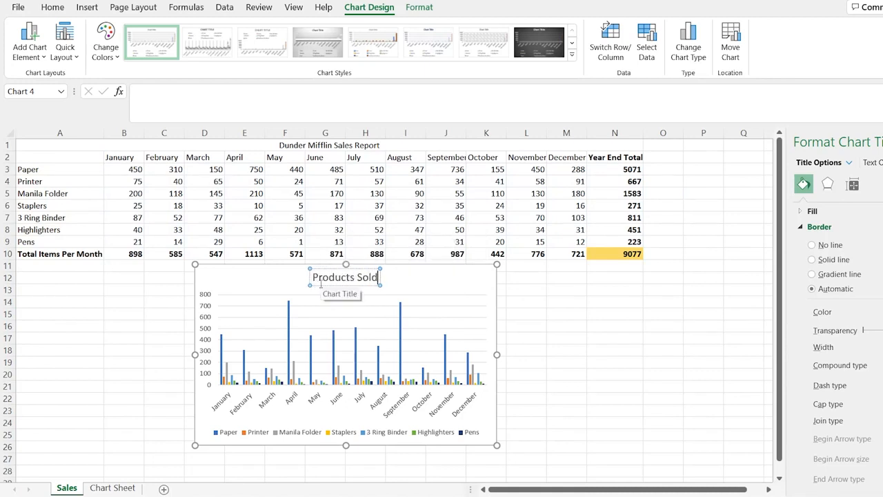
text( Per Month)
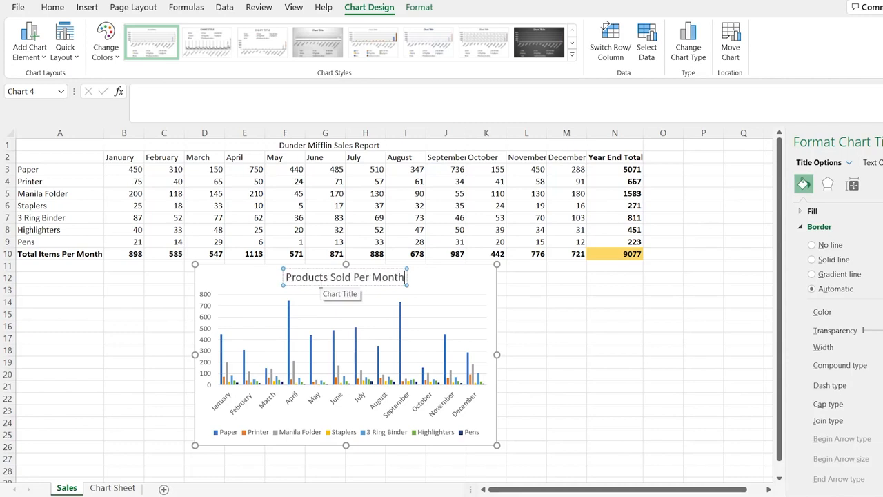
click(433, 277)
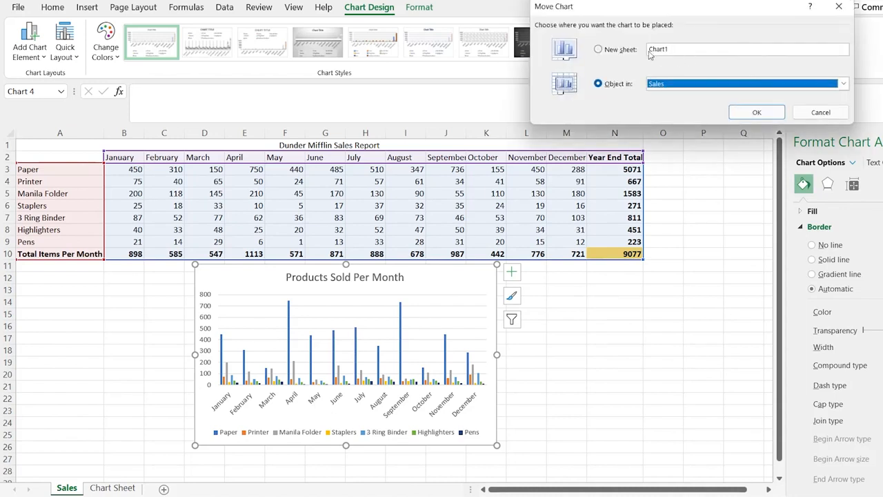
click(844, 84)
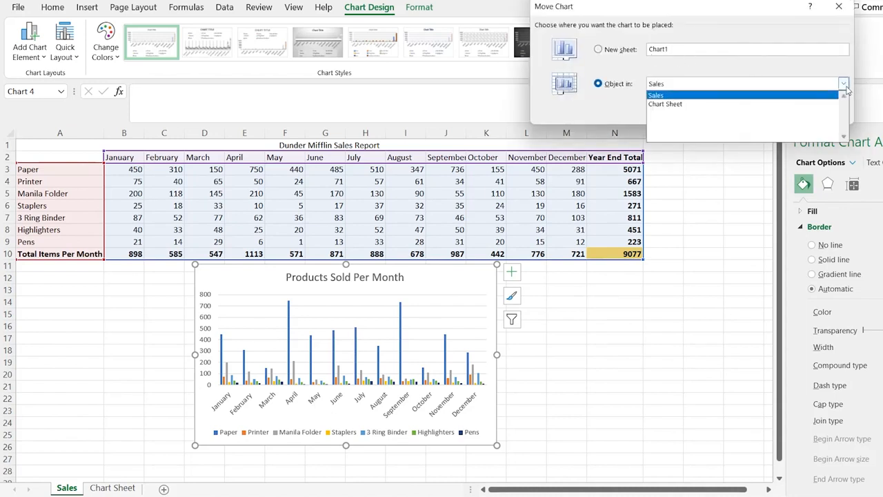
click(797, 78)
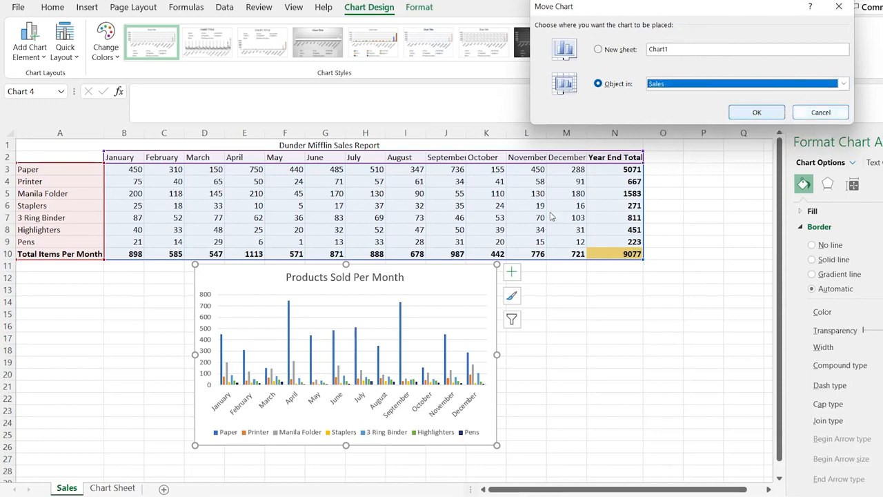
click(820, 111)
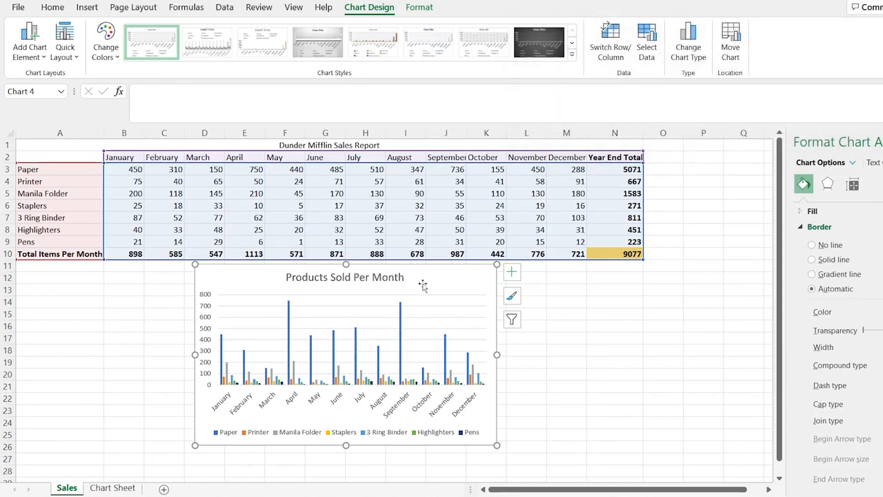
Paste a copy of the Products Sold Per Month chart into the Chart Sheet and position its corner at cell B2
click(126, 488)
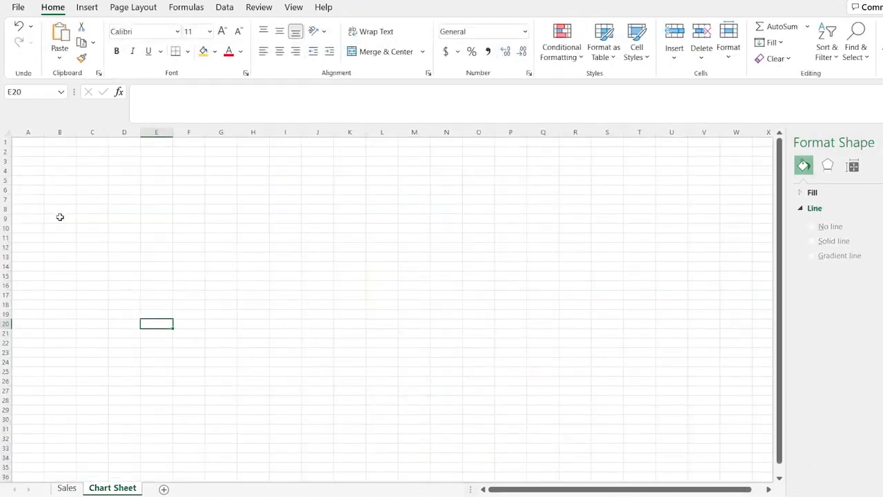
click(35, 141)
key(ctrl+v)
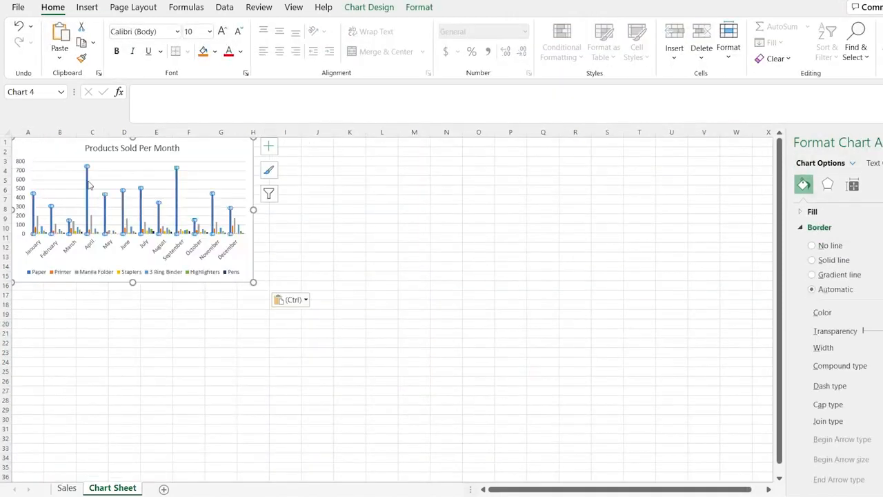
click(105, 194)
drag(67, 152, 98, 162)
click(99, 420)
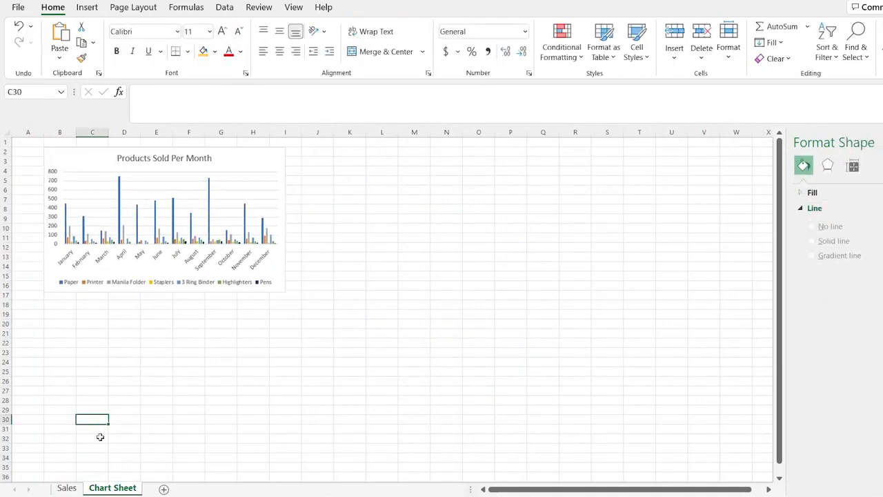
Compare the original chart on Sales with its copy on Chart Sheet and review the copy's filter options
click(69, 489)
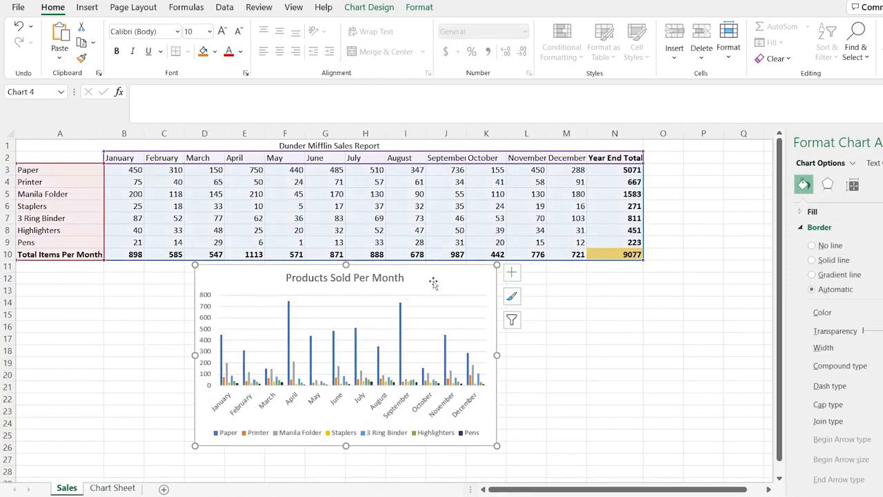
click(112, 488)
click(228, 162)
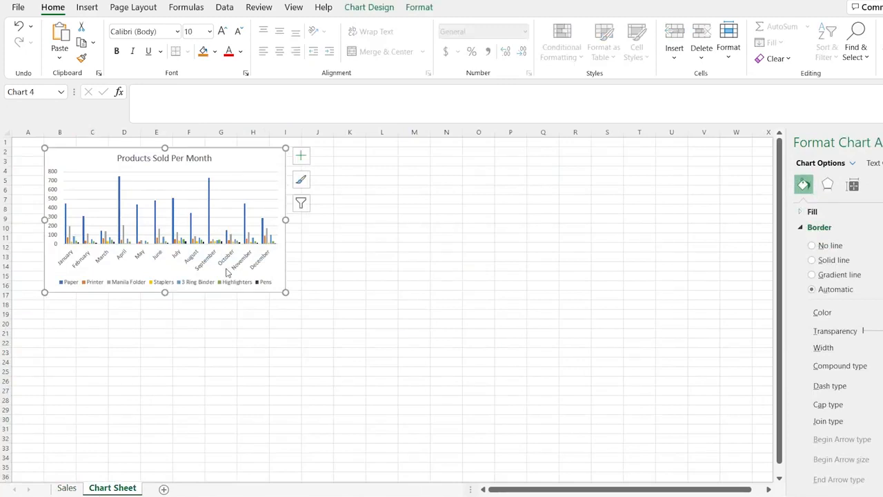
click(301, 203)
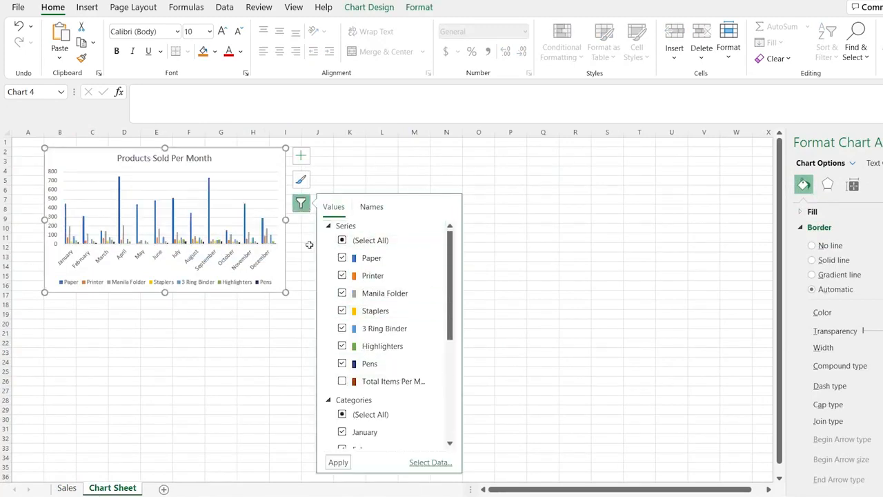
click(259, 321)
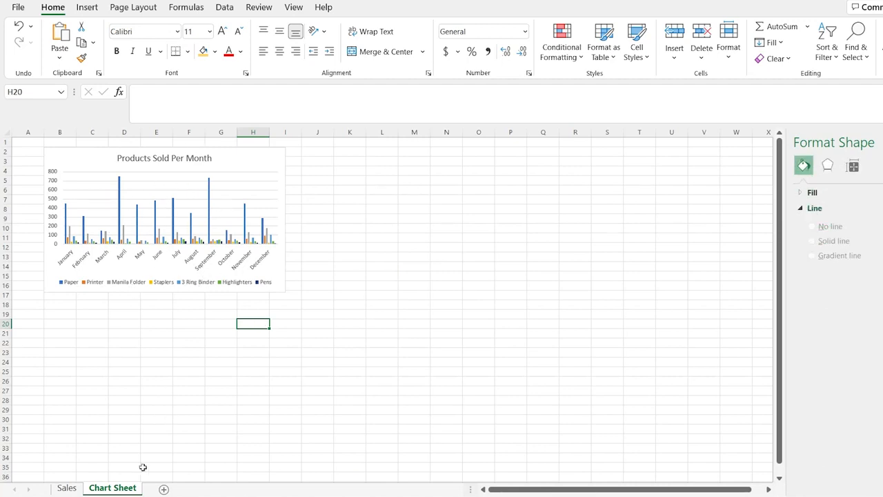
click(69, 488)
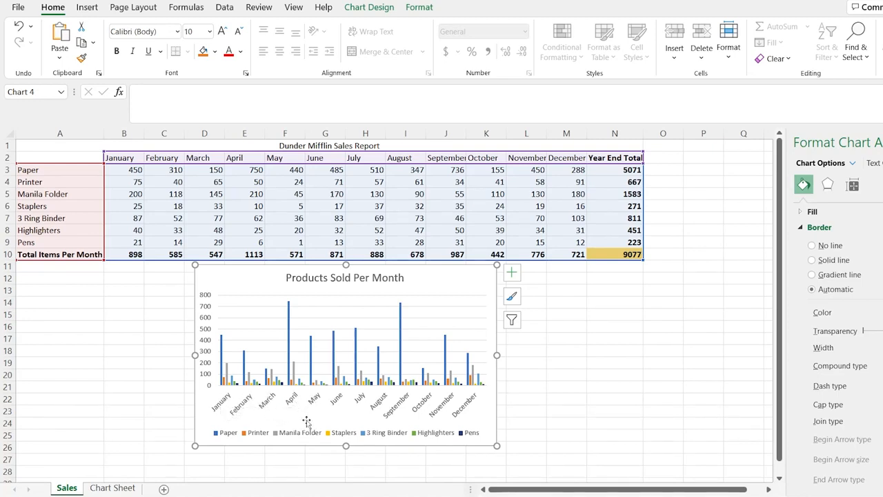
Change the Products Sold Per Month chart on Sales to the 3-D Column type, previewing the other column variants
mouse_move(221, 352)
mouse_move(310, 344)
click(370, 8)
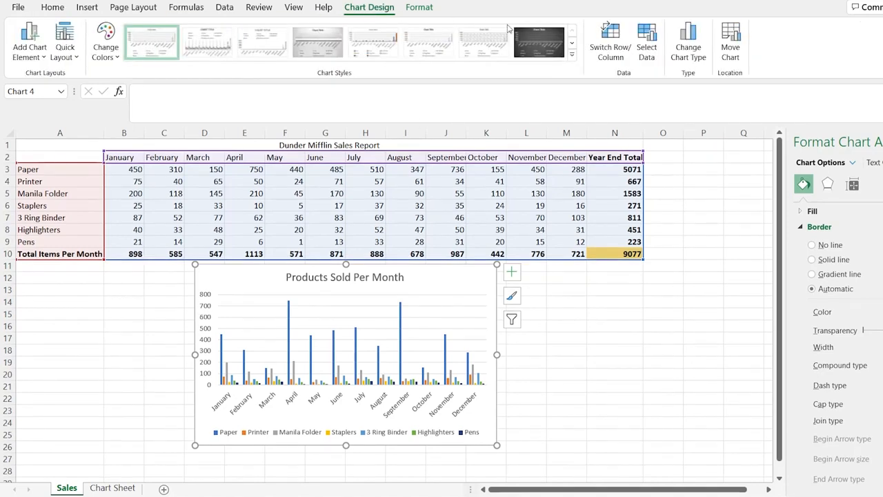
click(701, 64)
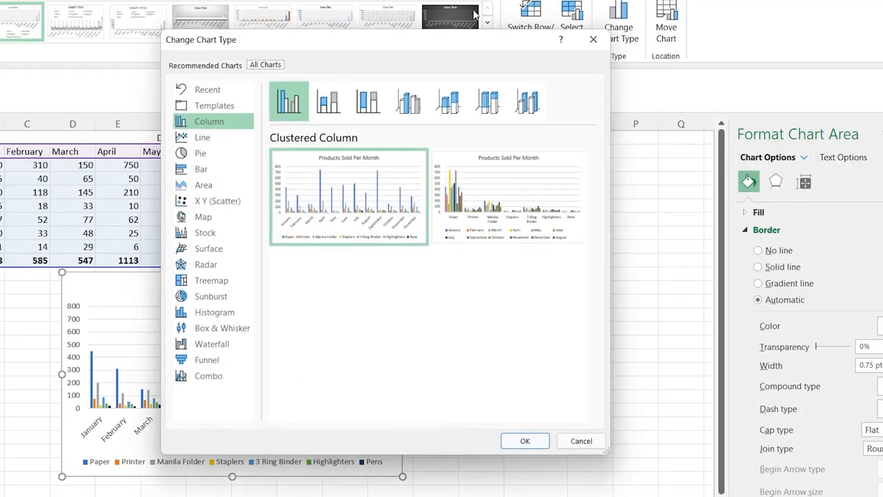
drag(457, 41, 698, 22)
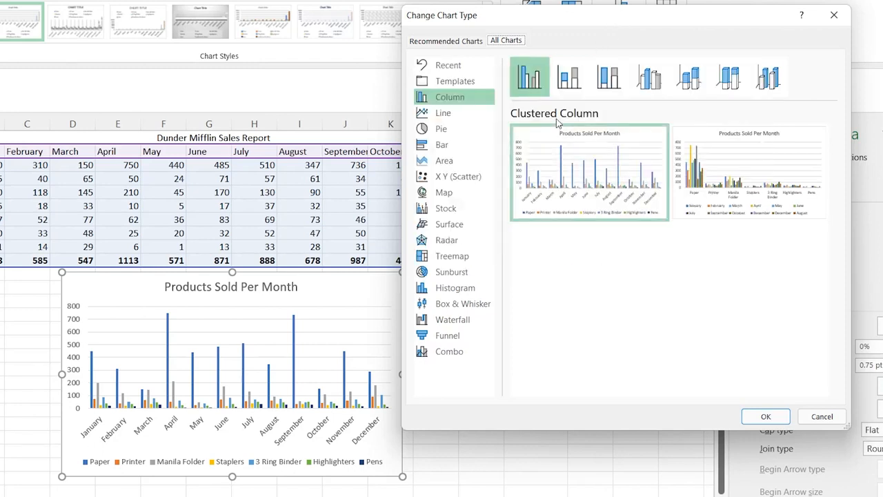
click(574, 82)
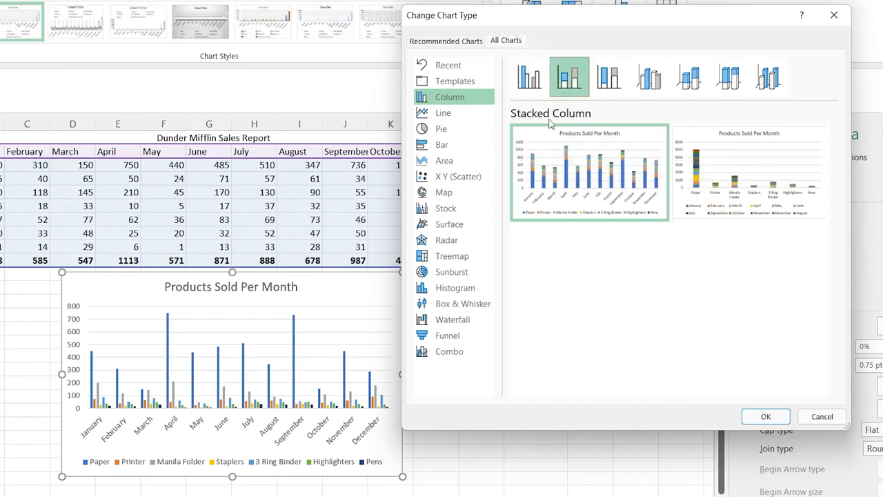
mouse_move(566, 181)
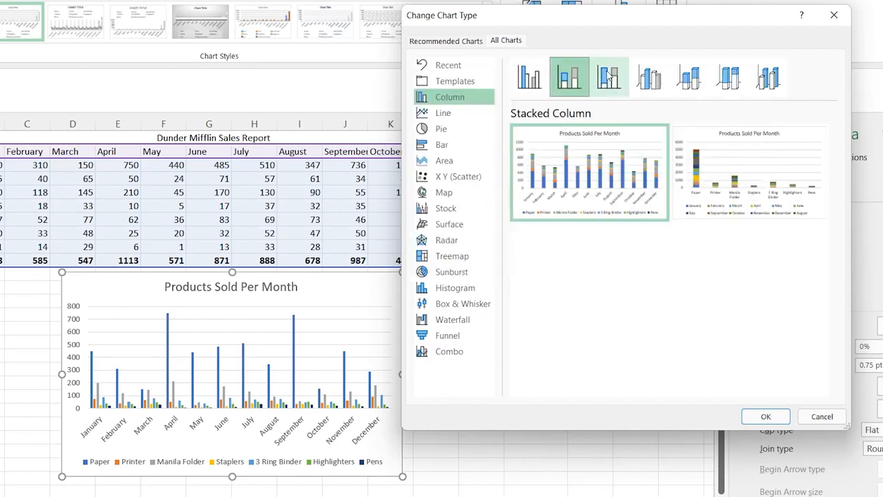
click(608, 78)
click(653, 78)
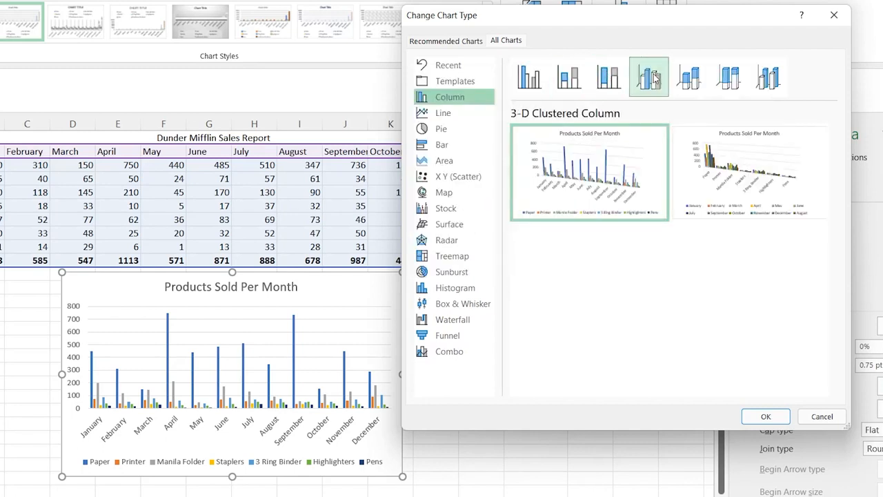
mouse_move(633, 152)
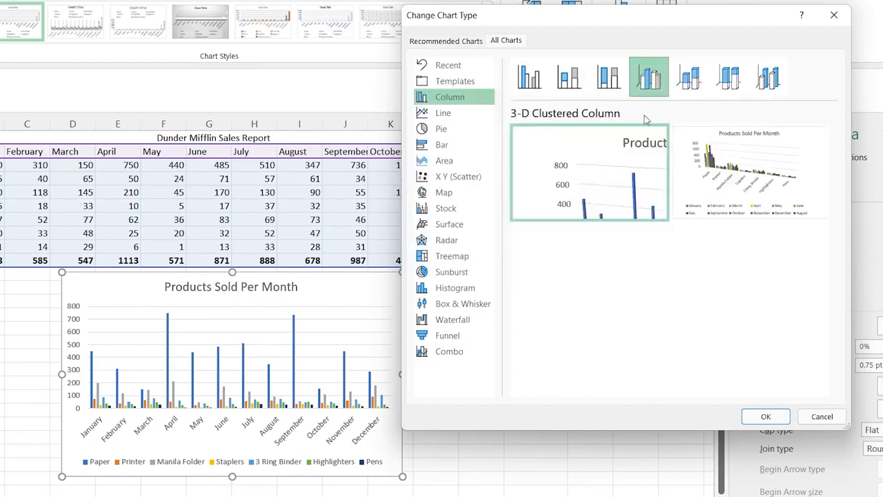
click(768, 77)
mouse_move(600, 180)
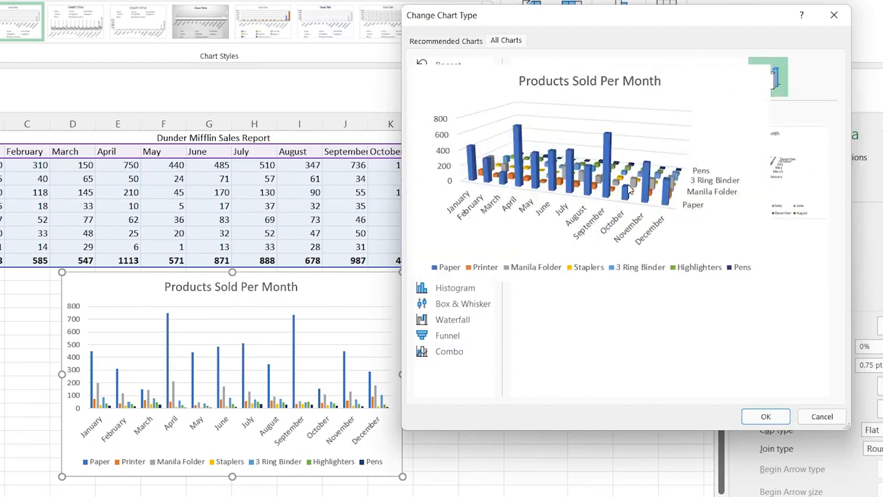
click(766, 415)
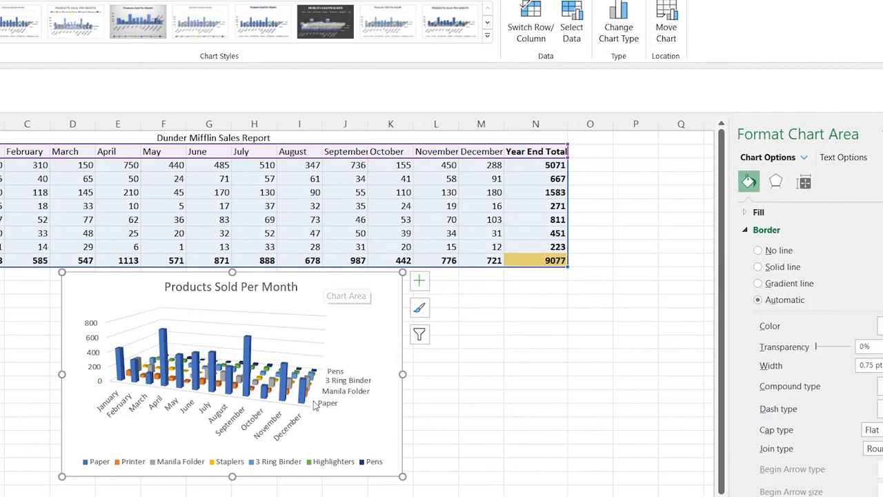
Paste a copy of the 3-D column chart into the Chart Sheet at cell J2
mouse_move(269, 391)
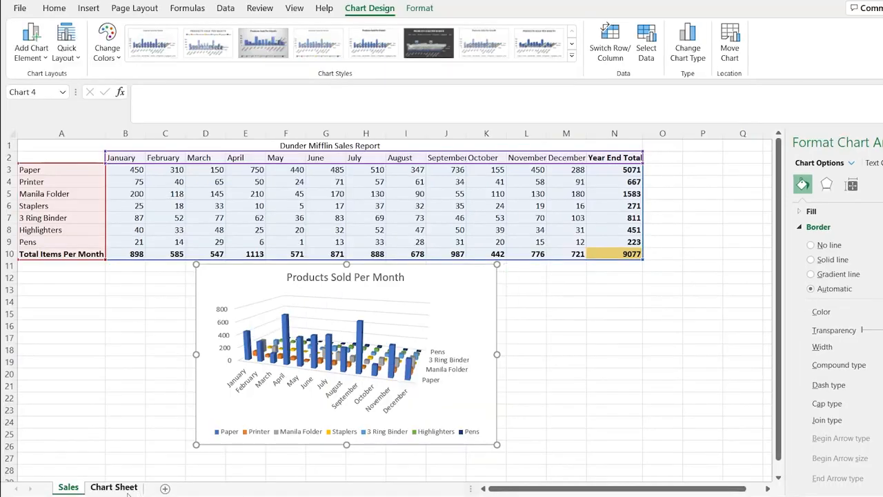
click(114, 486)
click(310, 151)
key(ctrl+v)
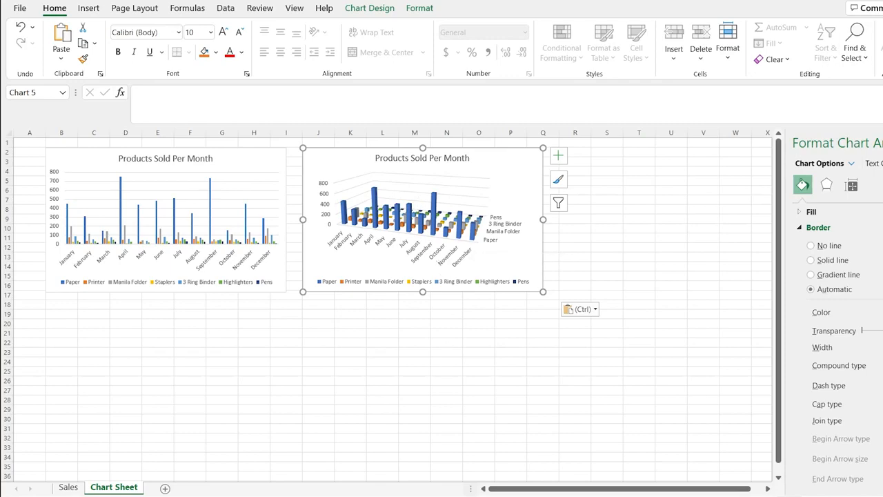
Preview the line chart variants, from Line through 3-D Line, as replacement types for the chart on the Sales sheet
click(71, 490)
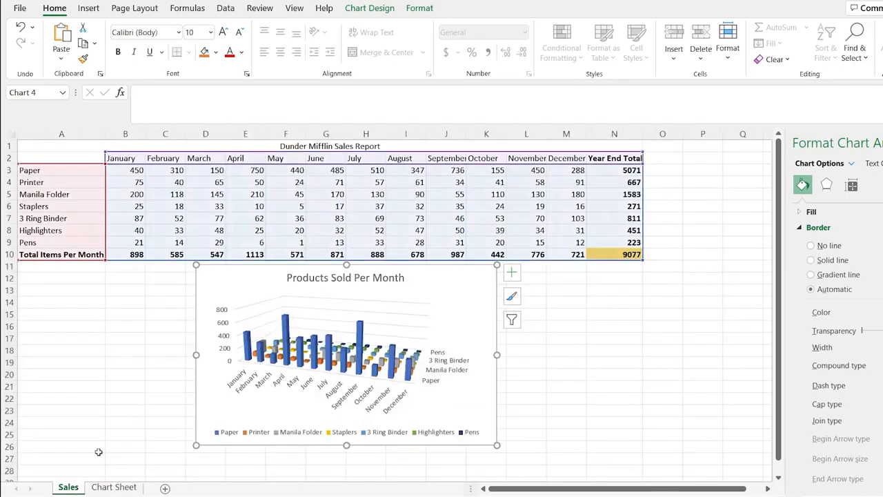
click(473, 296)
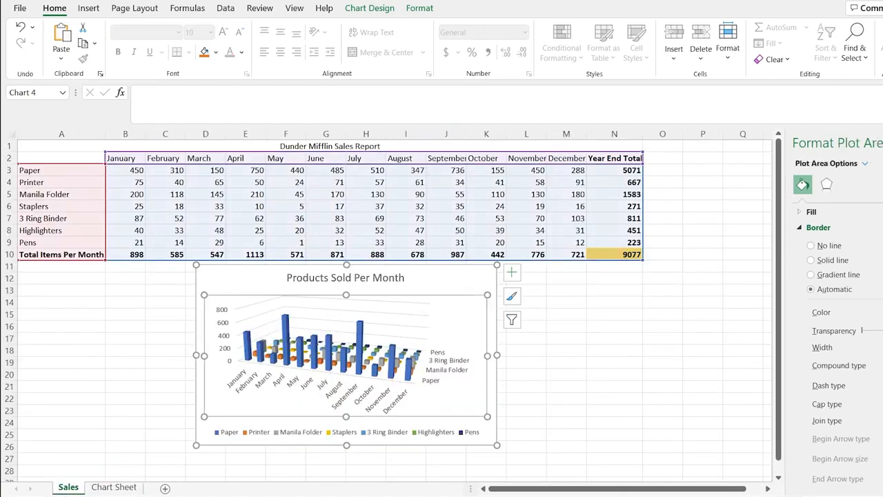
click(371, 9)
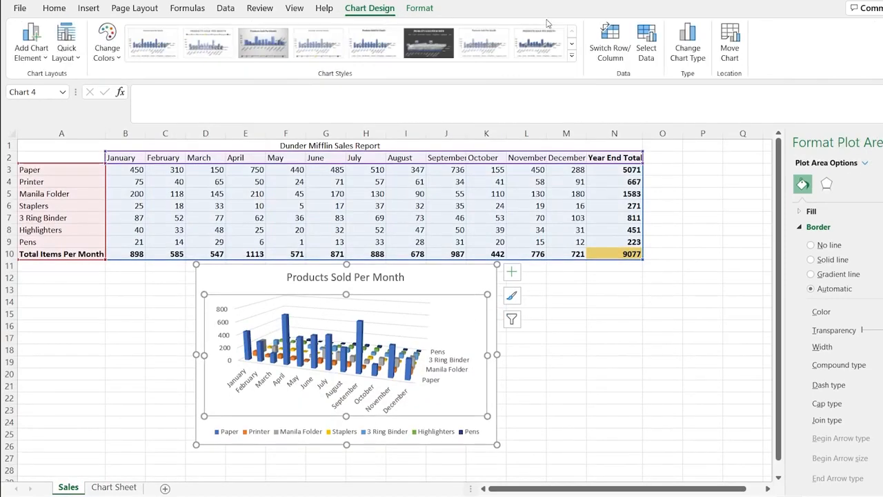
click(691, 49)
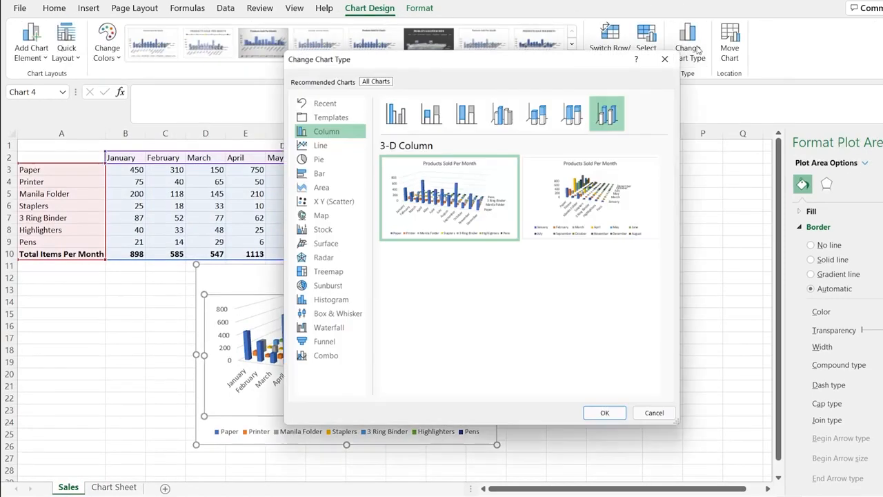
click(336, 152)
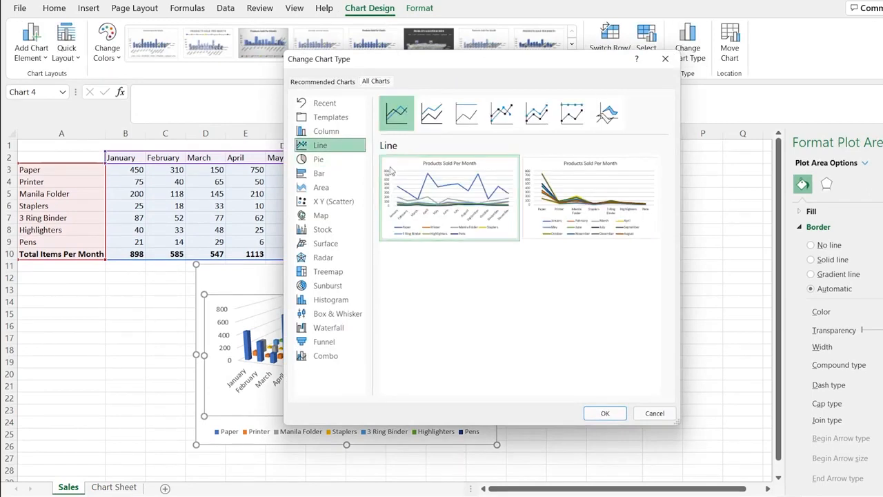
mouse_move(469, 166)
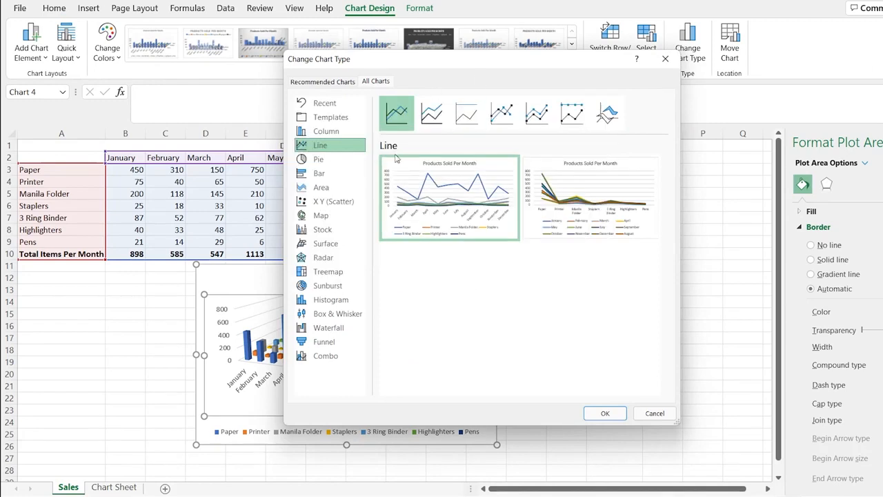
click(434, 116)
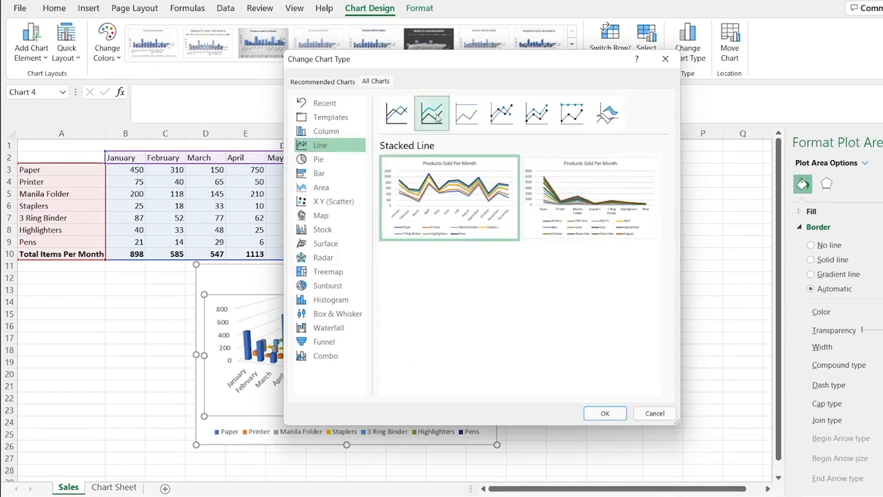
click(467, 114)
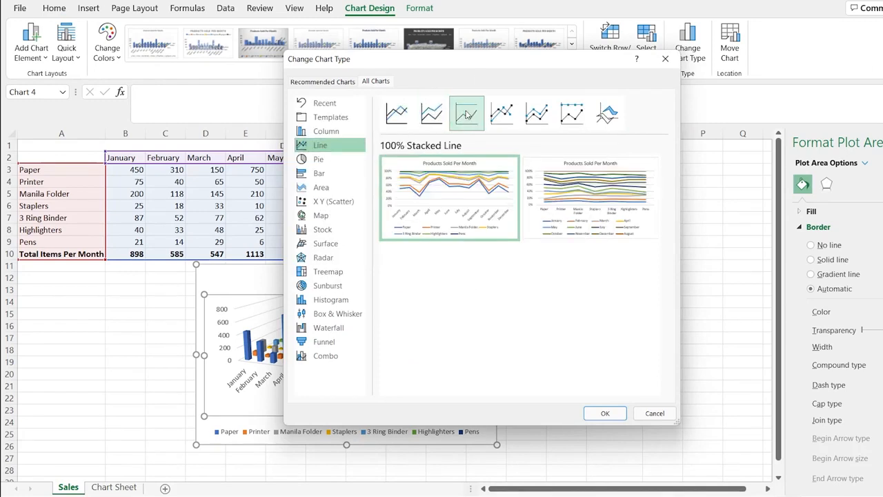
click(502, 114)
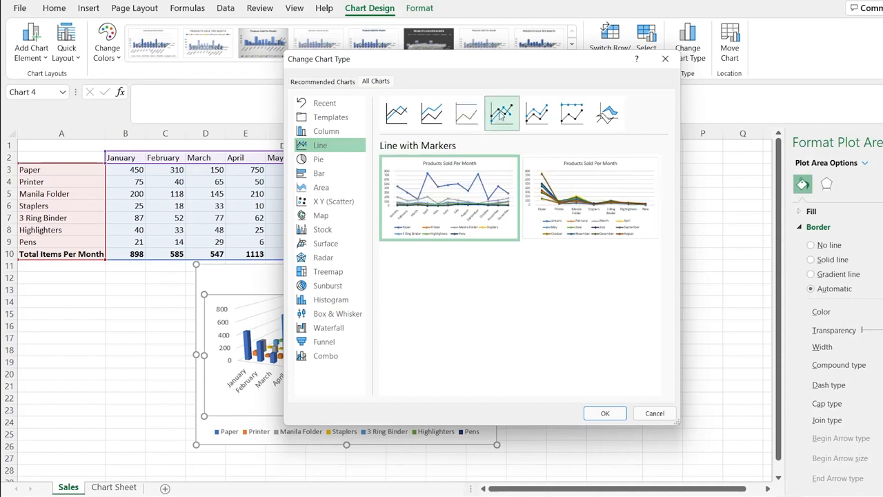
click(531, 116)
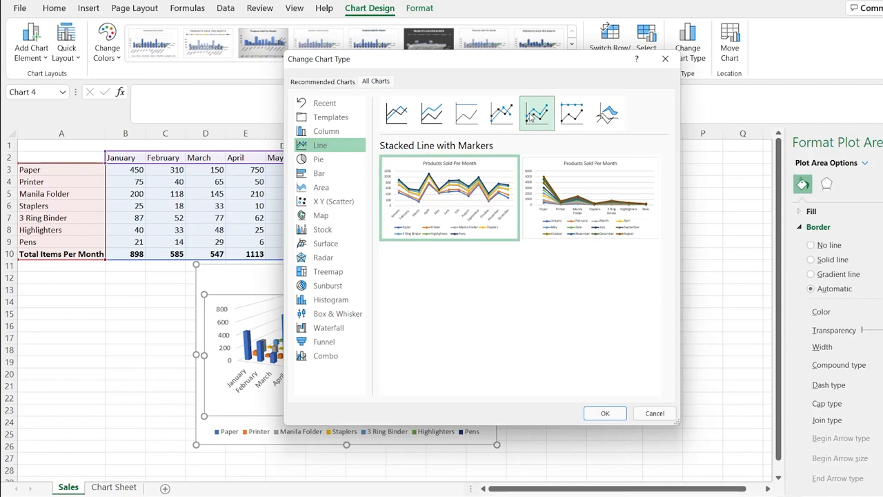
click(570, 115)
click(606, 115)
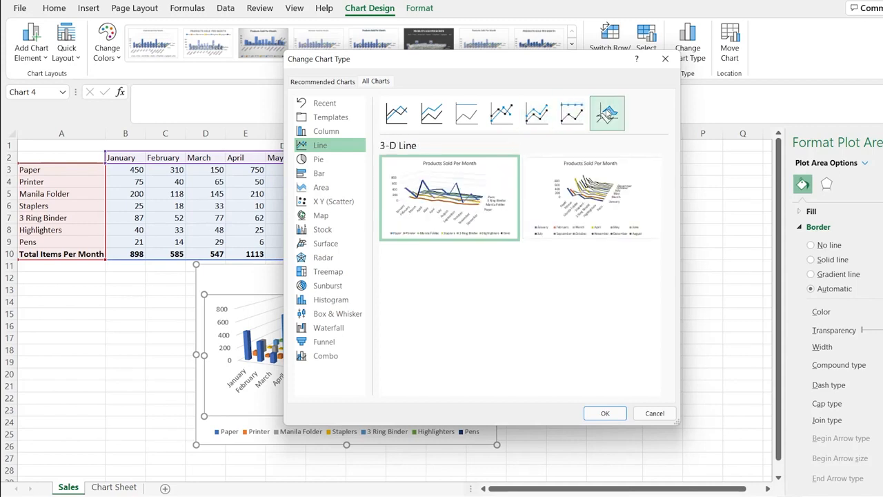
mouse_move(598, 190)
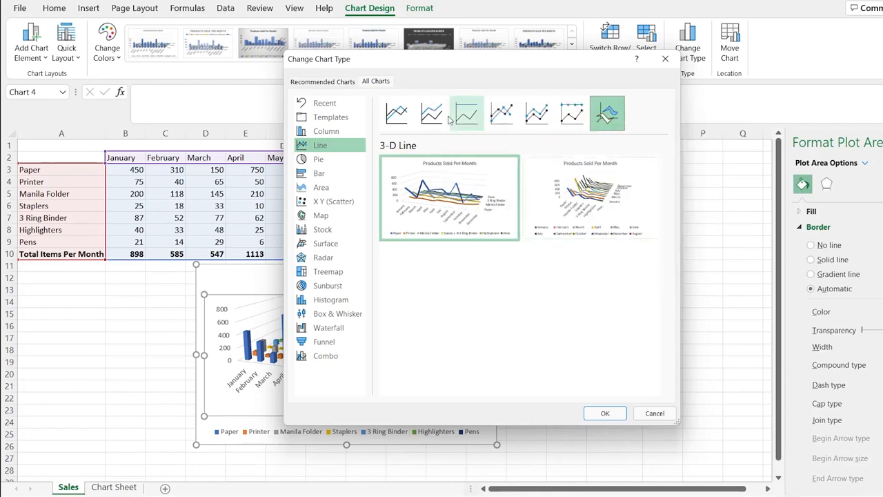
Change the chart on Sales to the plain Line type with months along the horizontal axis
click(400, 117)
mouse_move(488, 229)
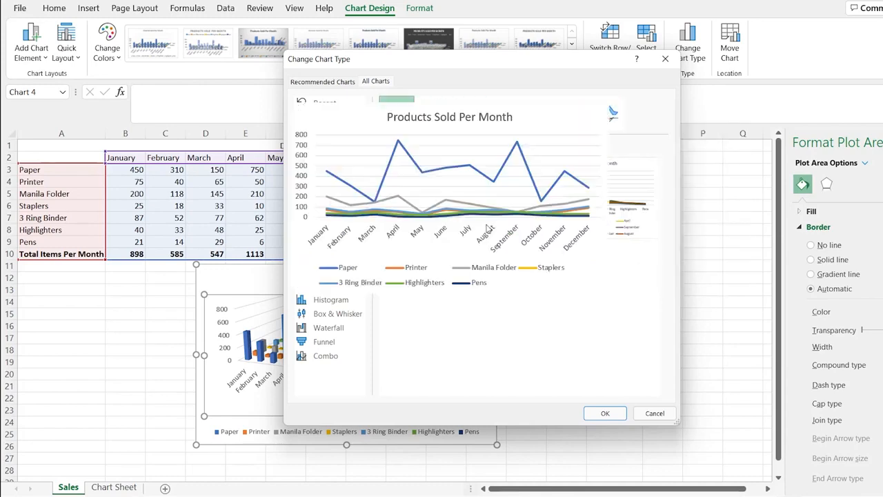
click(611, 413)
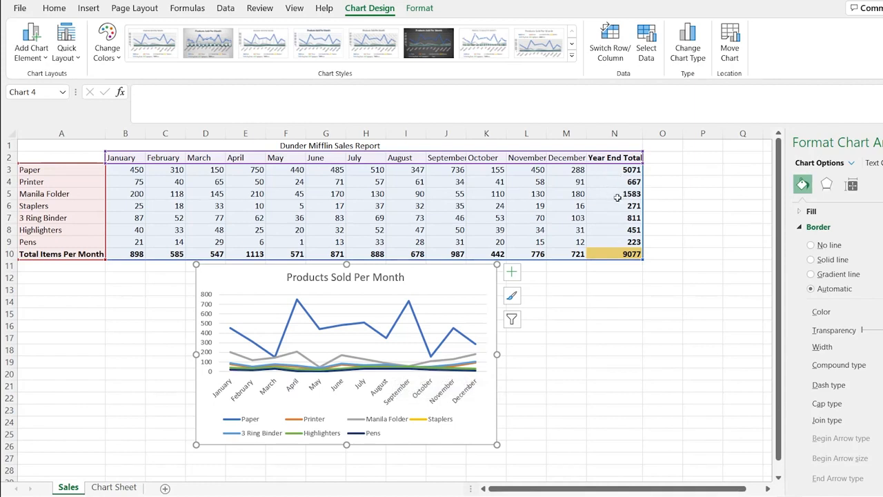
Filter the Printer, Staplers, Highlighters and Pens series out of the line chart
click(466, 312)
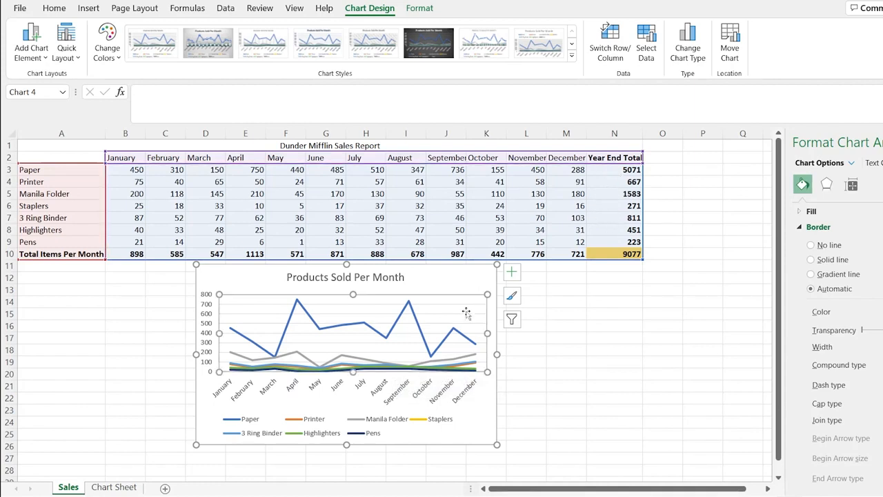
click(488, 289)
click(511, 318)
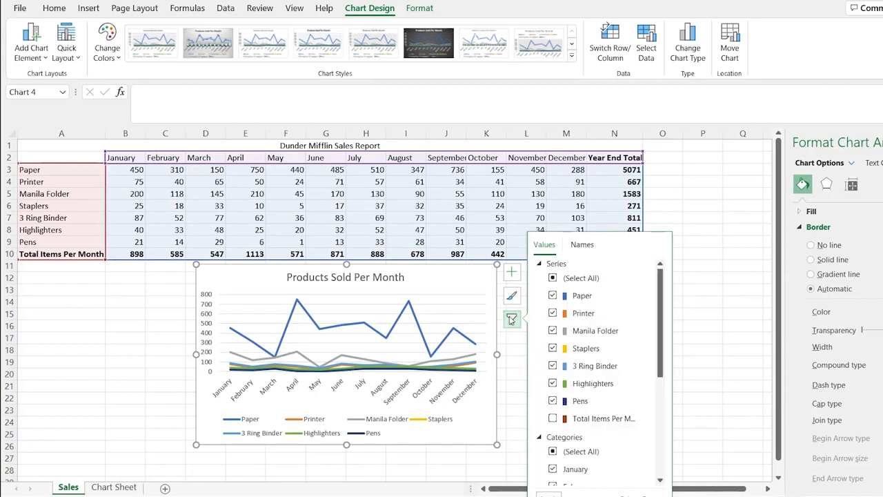
click(553, 314)
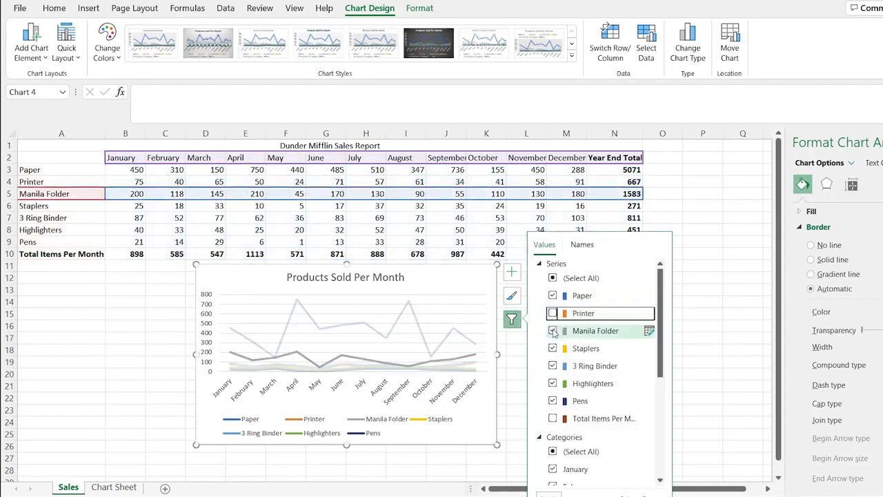
click(553, 348)
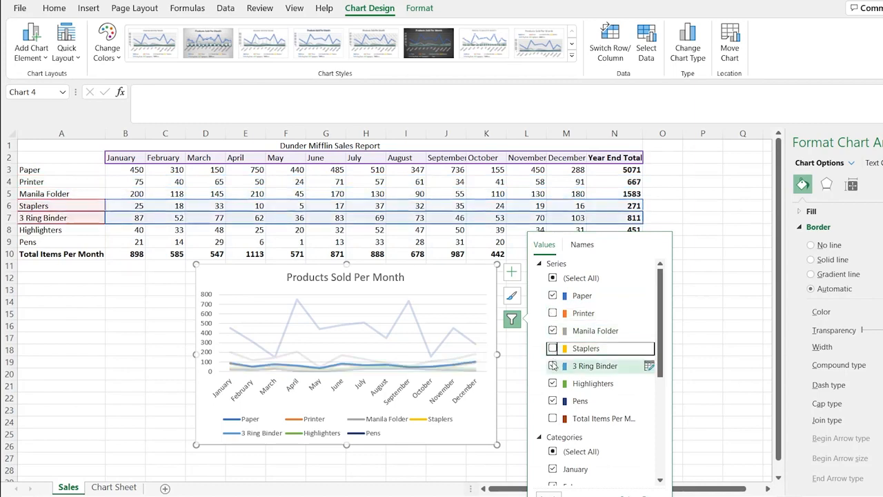
click(553, 384)
click(553, 401)
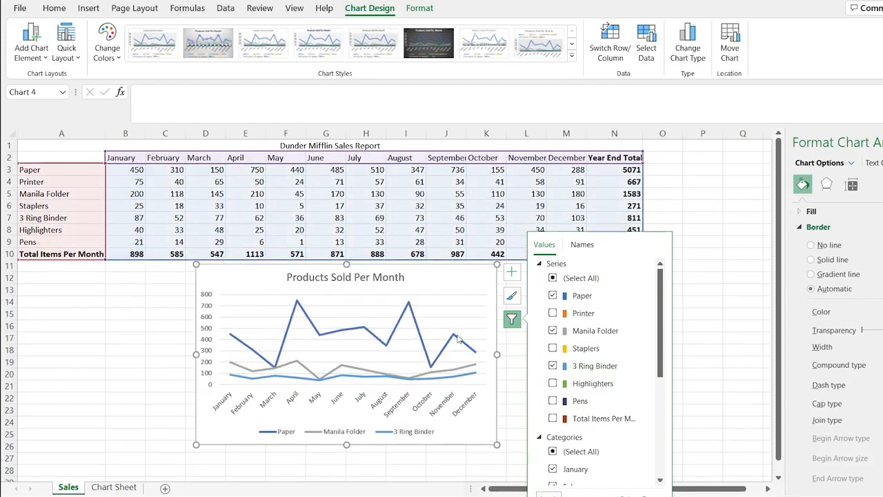
Paste a copy of the filtered line chart into the Chart Sheet at cell B18
click(446, 281)
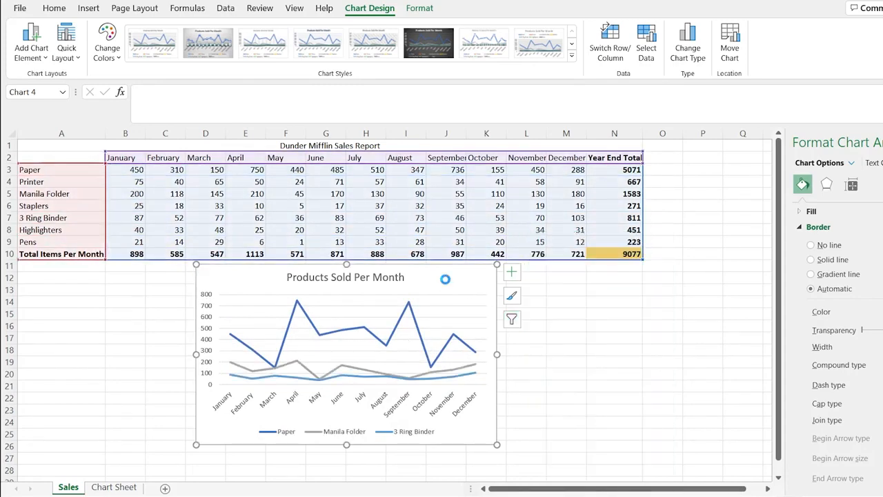
click(114, 488)
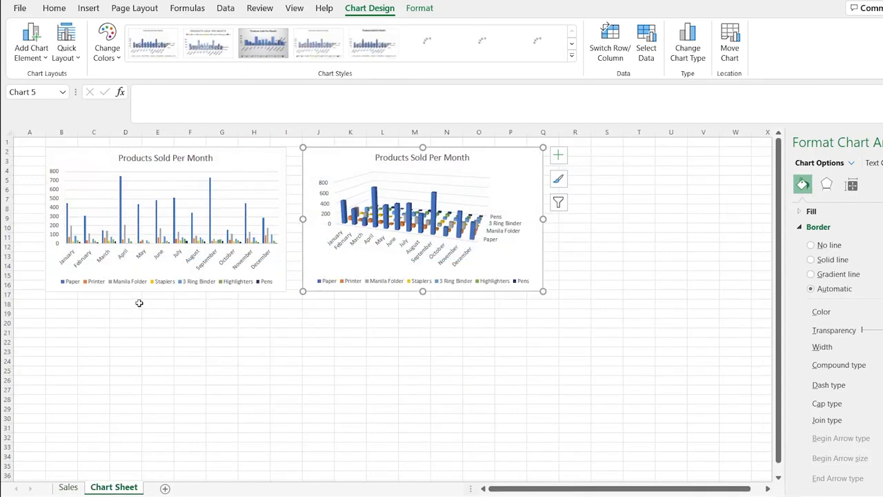
click(61, 304)
key(ctrl+v)
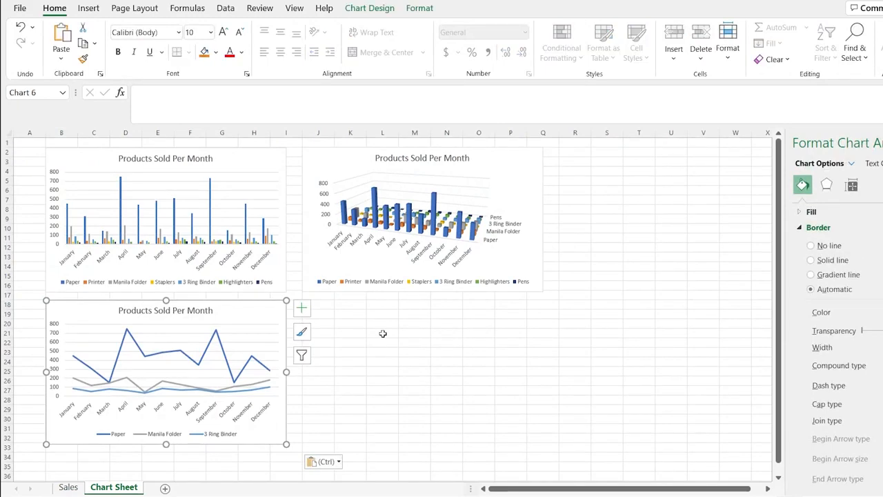
Recolor the line chart on the Sales sheet with the orange Monochromatic palette
click(68, 487)
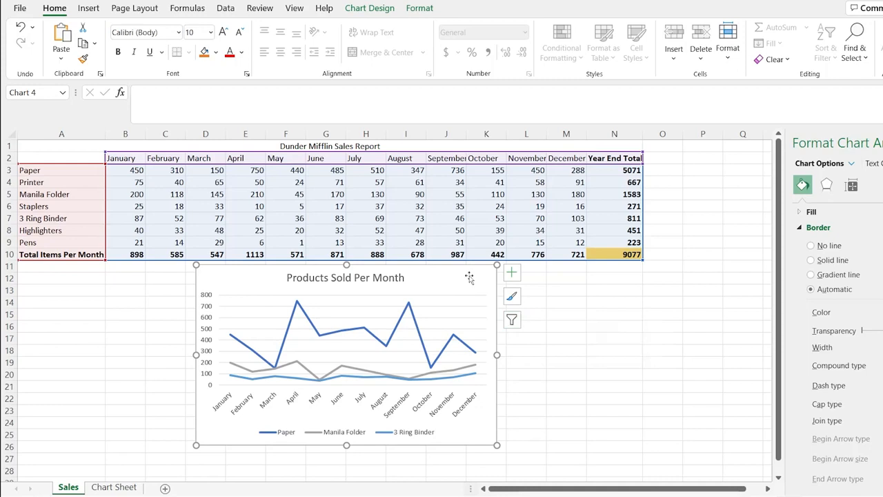
click(514, 297)
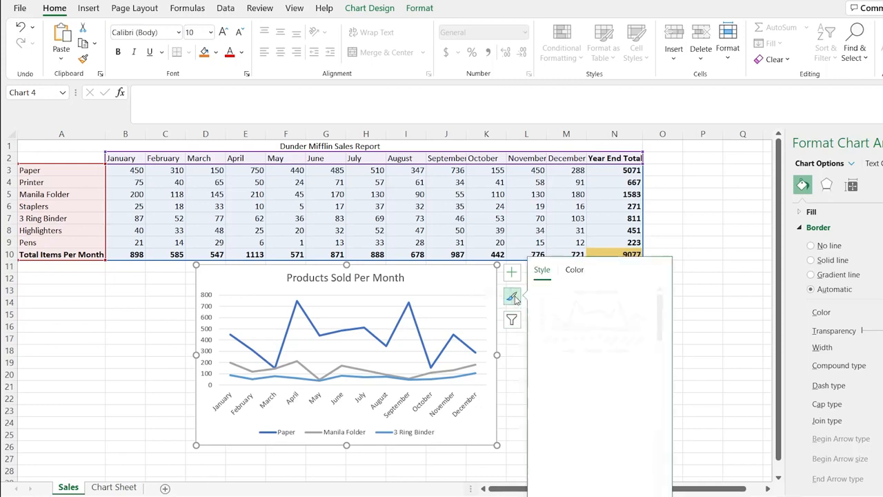
click(576, 274)
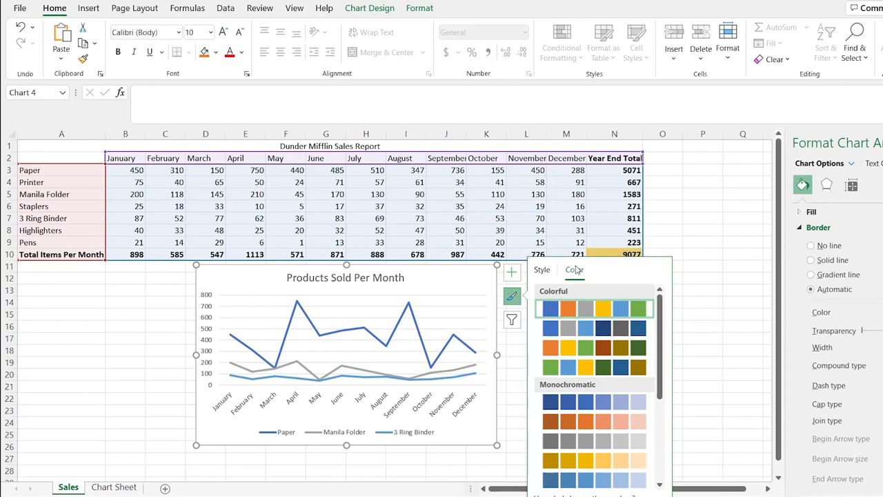
click(592, 427)
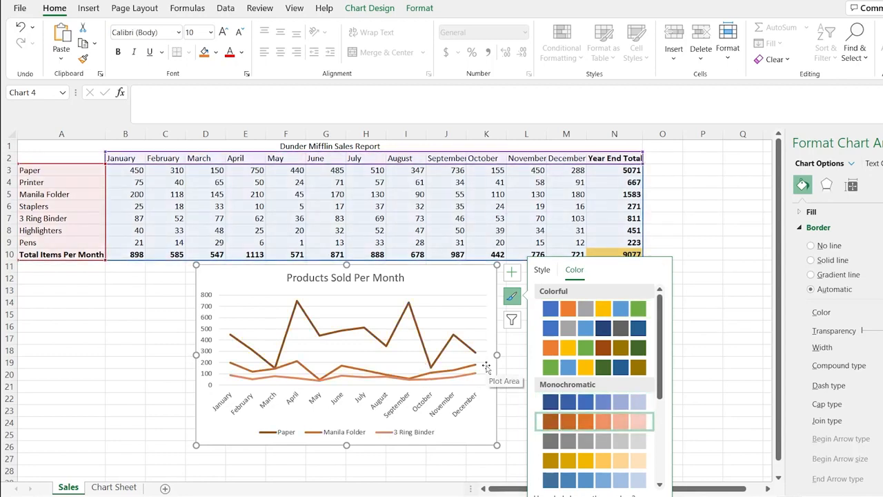
Add the Printer, Staplers, Highlighters, Pens and Total Items Per Month series back into the line chart
click(511, 320)
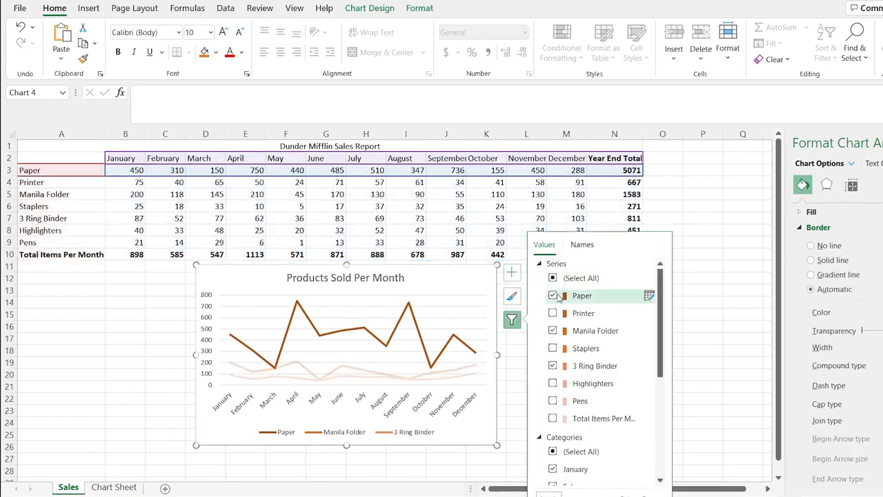
click(552, 416)
click(553, 400)
click(553, 383)
click(553, 347)
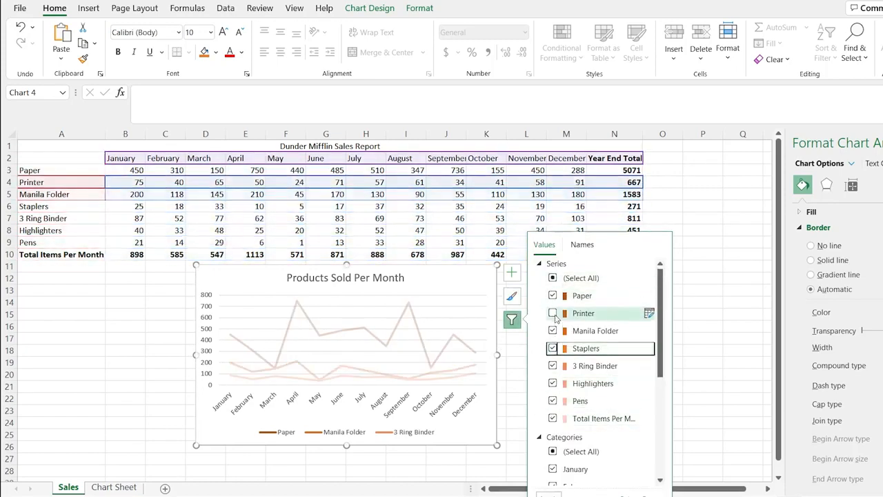
click(553, 313)
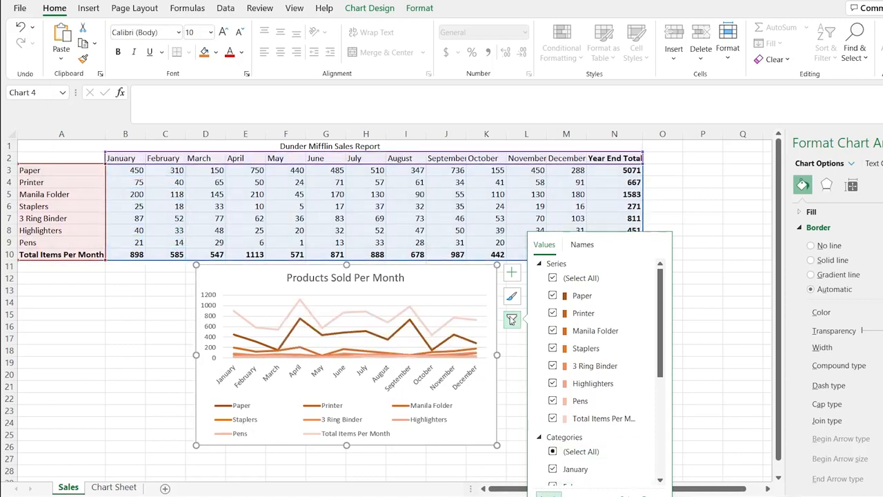
Try several Colorful palettes on the line chart and apply the fourth one, which starts with green, blue and yellow
click(512, 296)
click(563, 270)
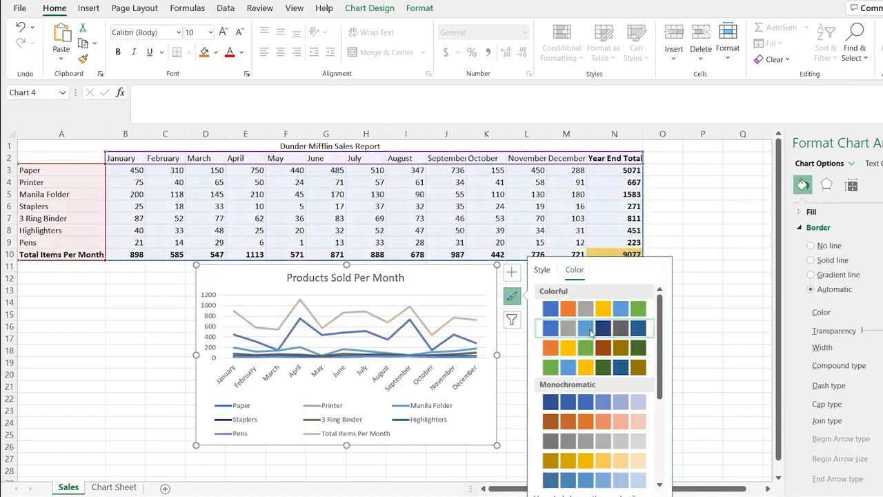
click(593, 308)
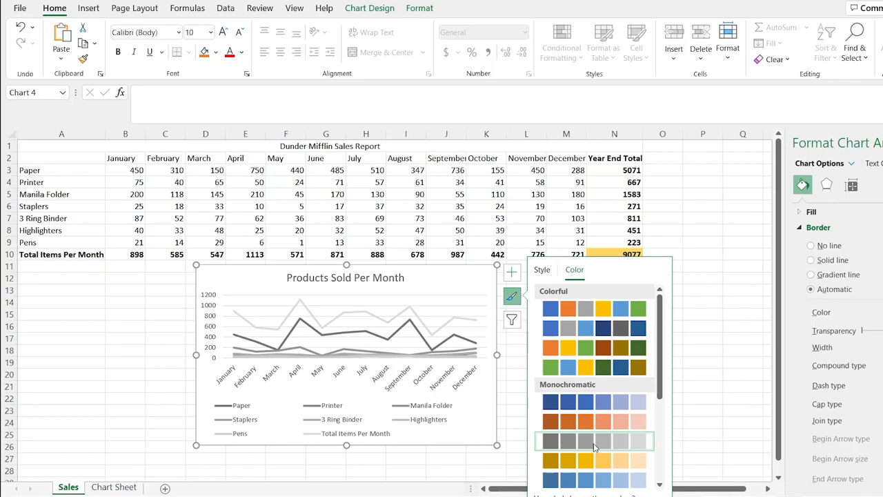
click(598, 316)
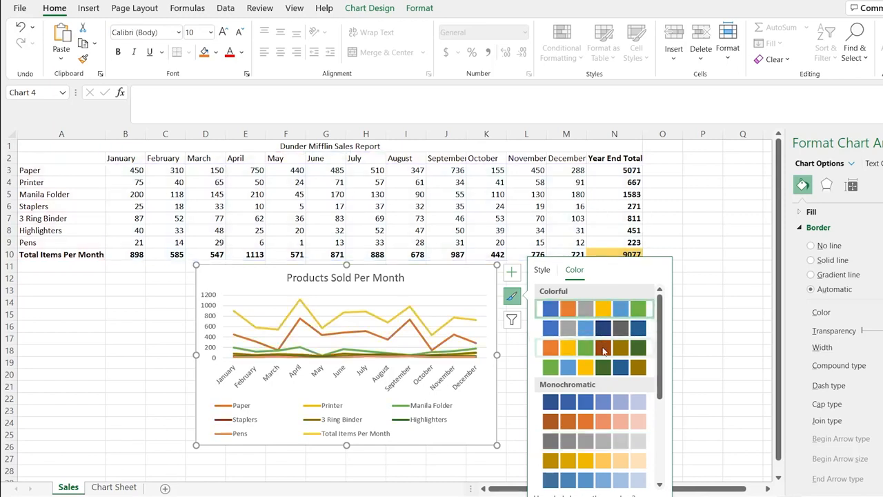
click(603, 352)
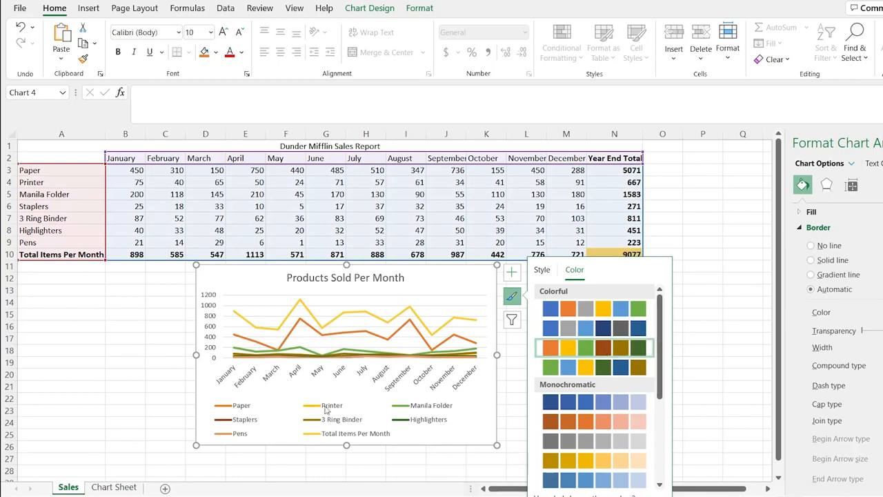
click(625, 369)
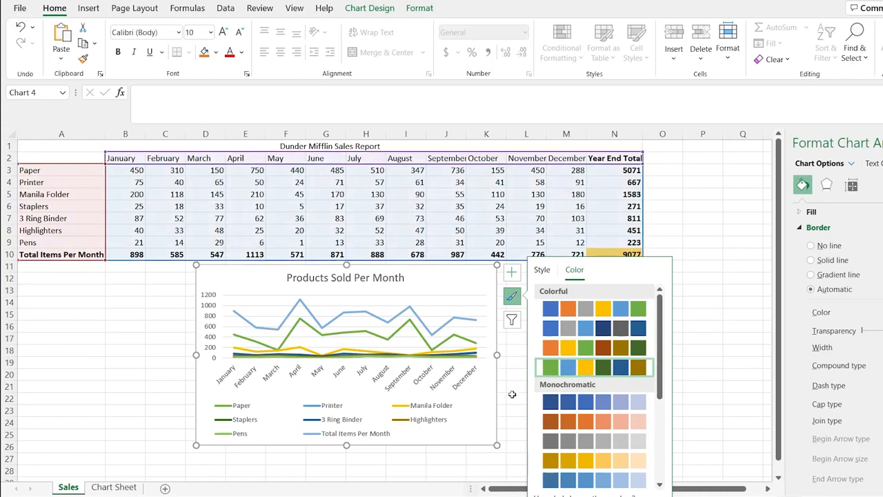
Show data labels on all series of the line chart
click(514, 298)
click(513, 276)
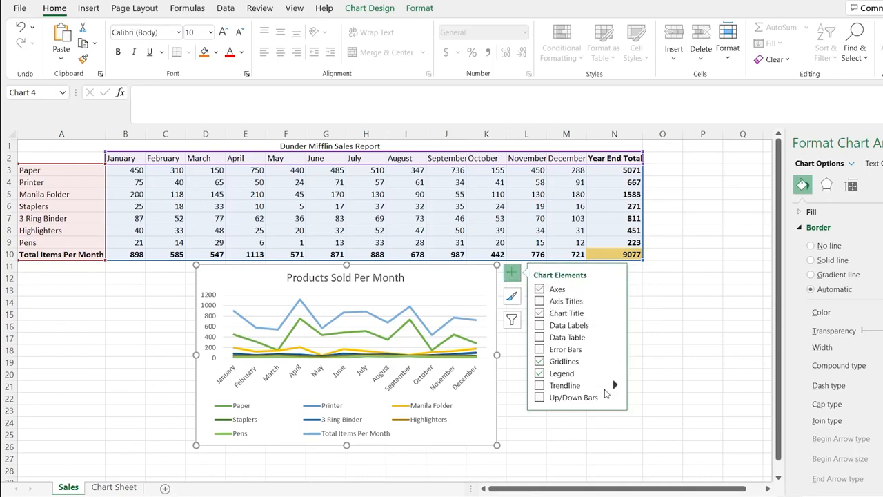
click(539, 327)
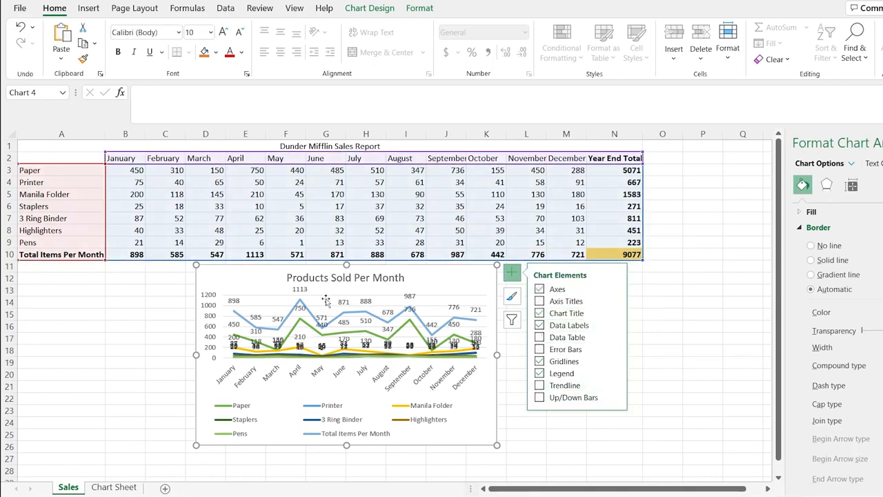
Filter the Printer, Staplers, Highlighters, Pens and Total Items Per Month series out of the chart
click(512, 320)
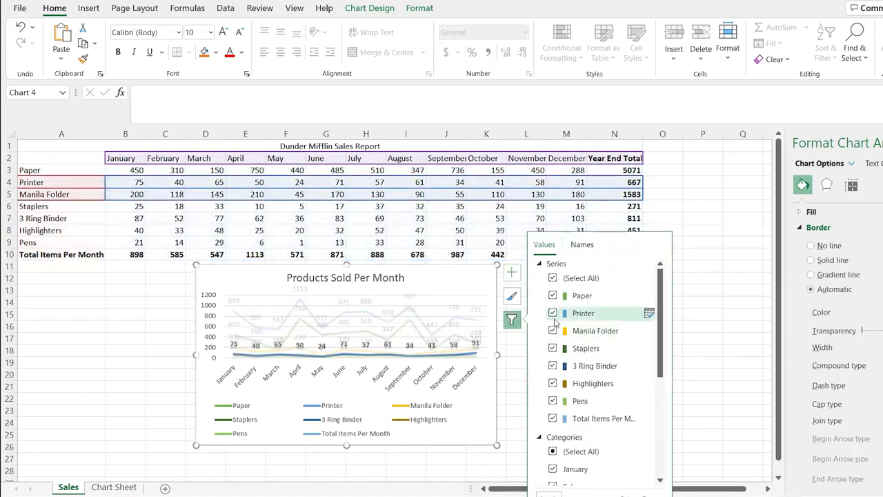
click(553, 313)
click(553, 348)
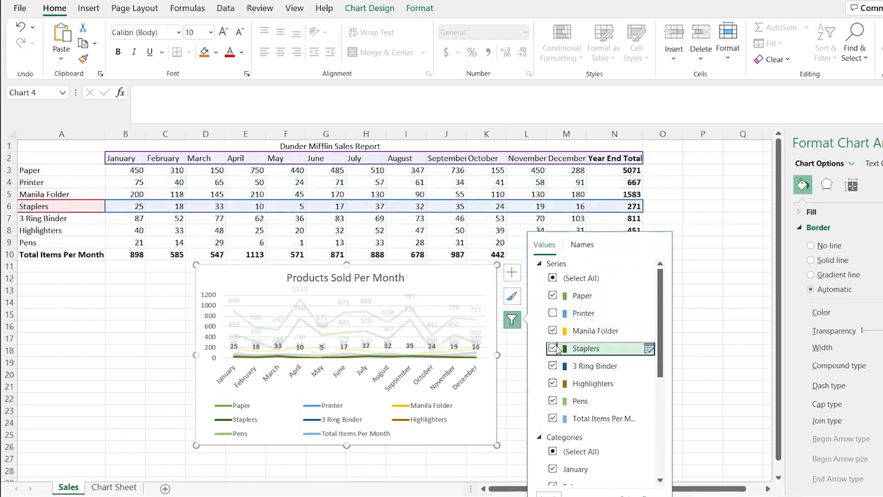
click(552, 383)
click(552, 400)
click(553, 419)
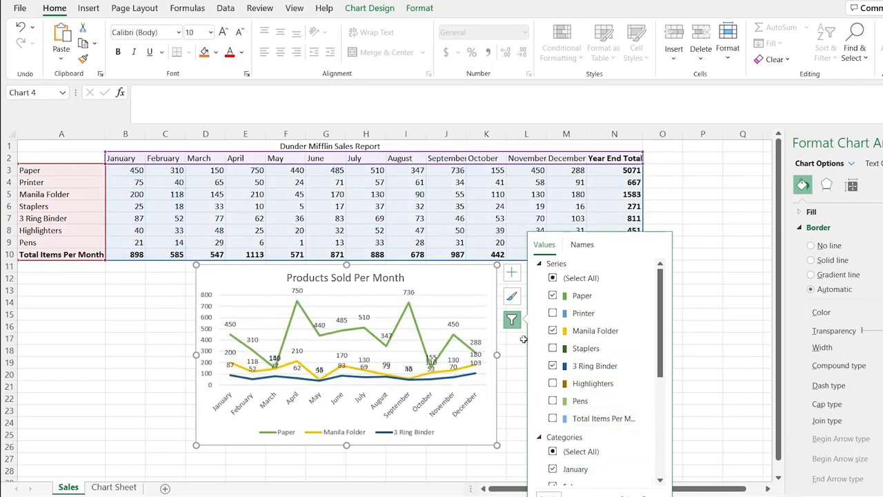
Add a data table of the monthly values beneath the line chart's plot
click(582, 247)
click(544, 246)
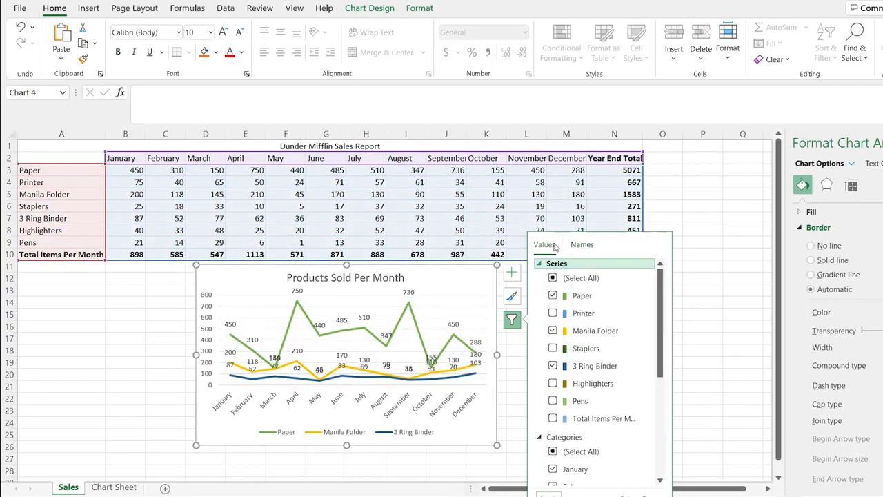
click(511, 273)
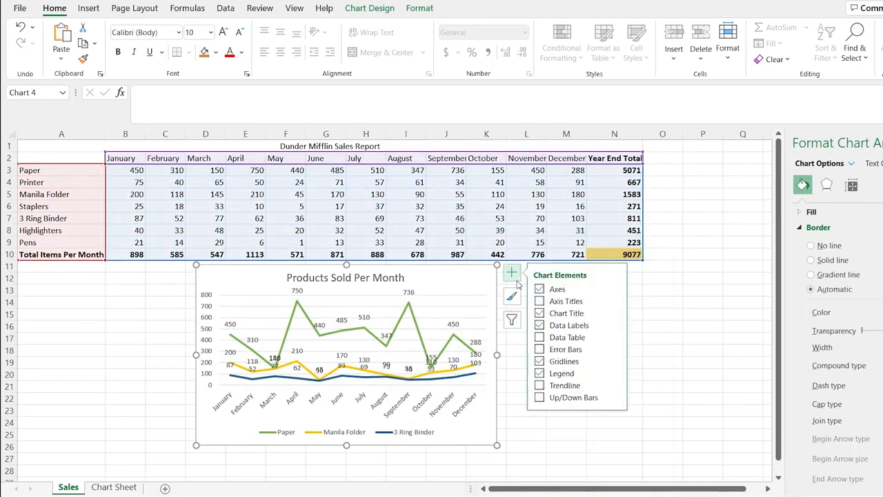
click(540, 338)
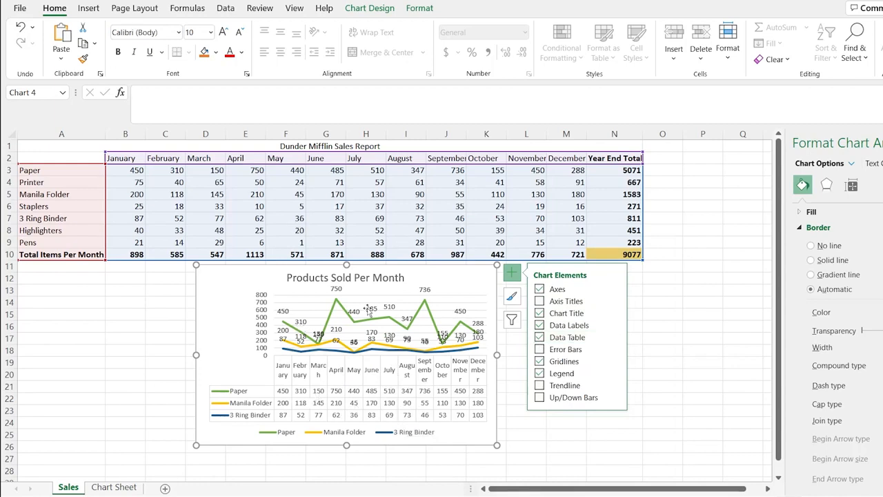
Enlarge the chart up to cell A1 and remove its data labels, keeping the data table
drag(196, 264, 22, 143)
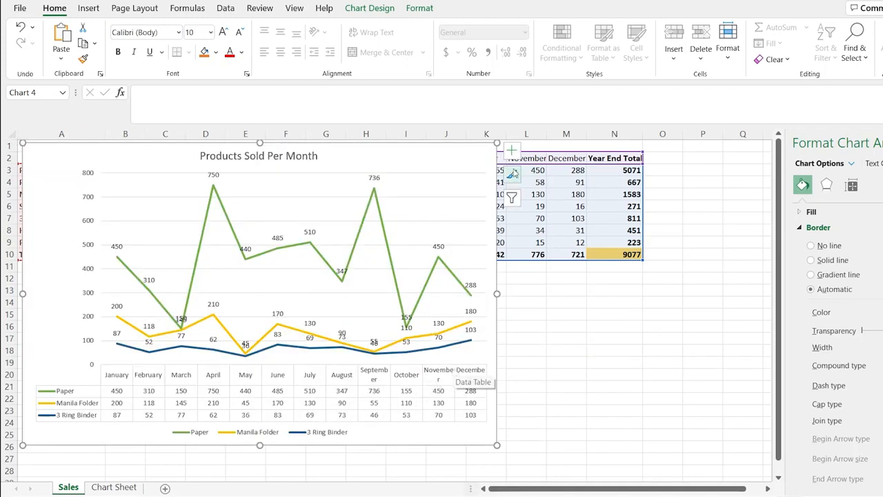
click(511, 150)
click(541, 204)
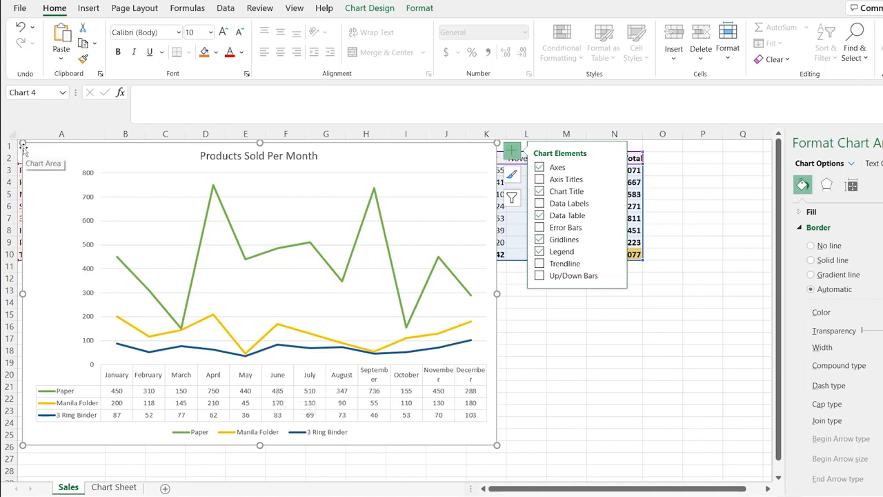
Resize the chart to fit below the sales data, spanning about columns E to M from row 12 to row 25
drag(23, 143, 239, 271)
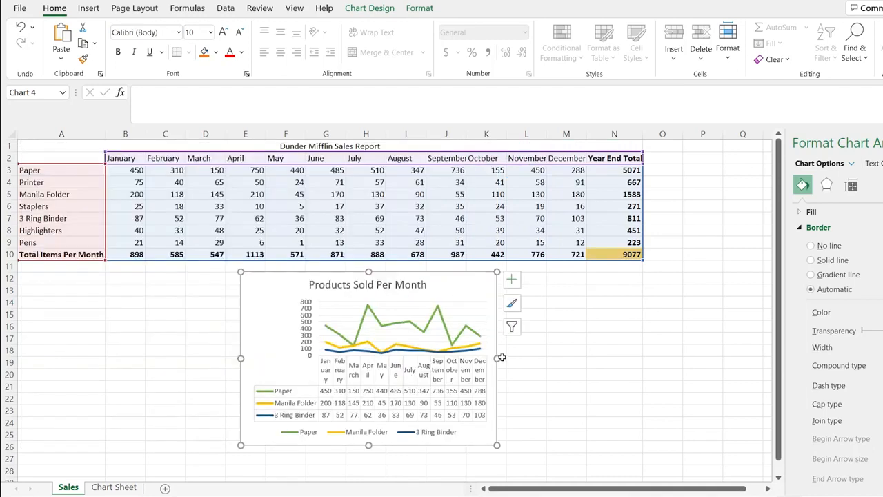
drag(499, 358, 581, 356)
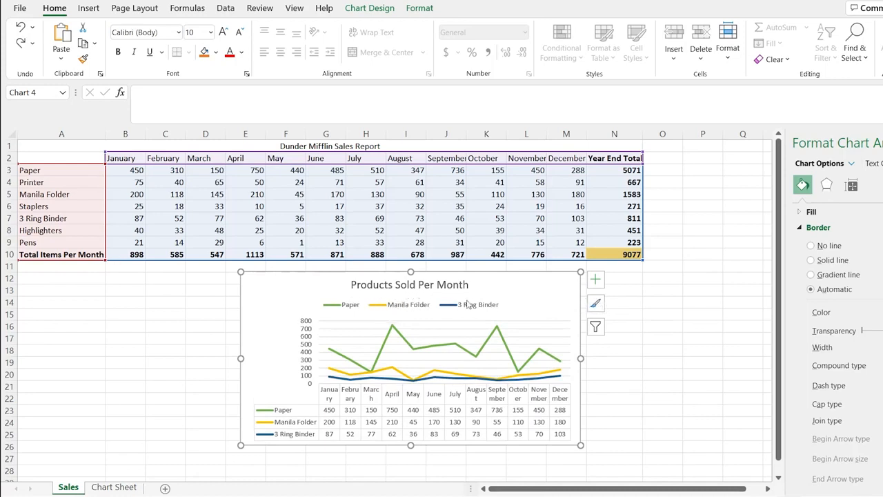
Reposition the chart's legend freehand, leaving it centered between the title and the plot
click(596, 281)
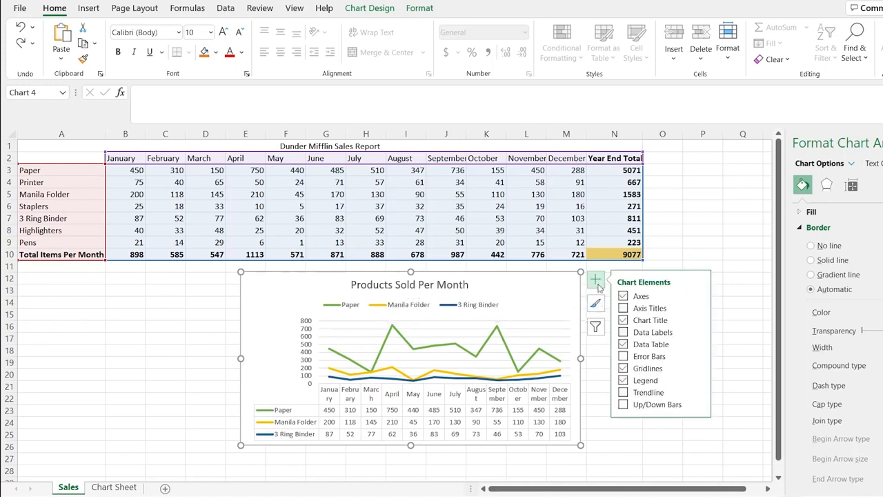
click(507, 304)
drag(495, 298, 392, 393)
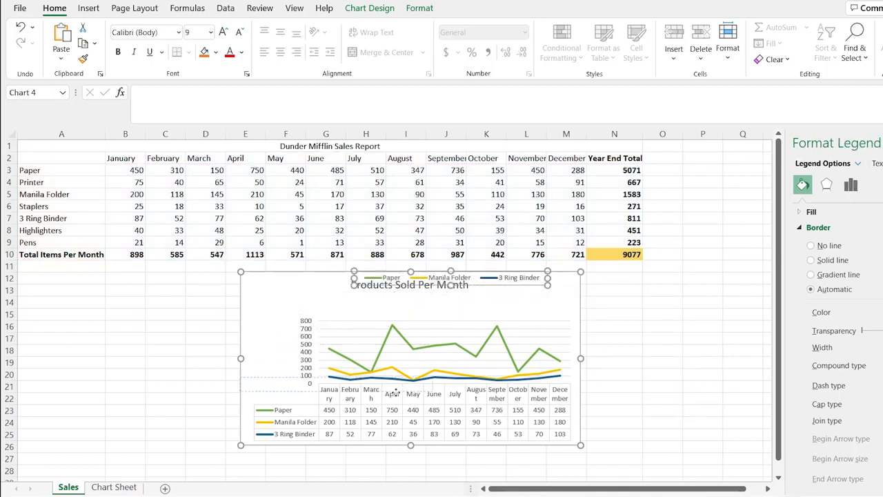
drag(451, 313, 494, 309)
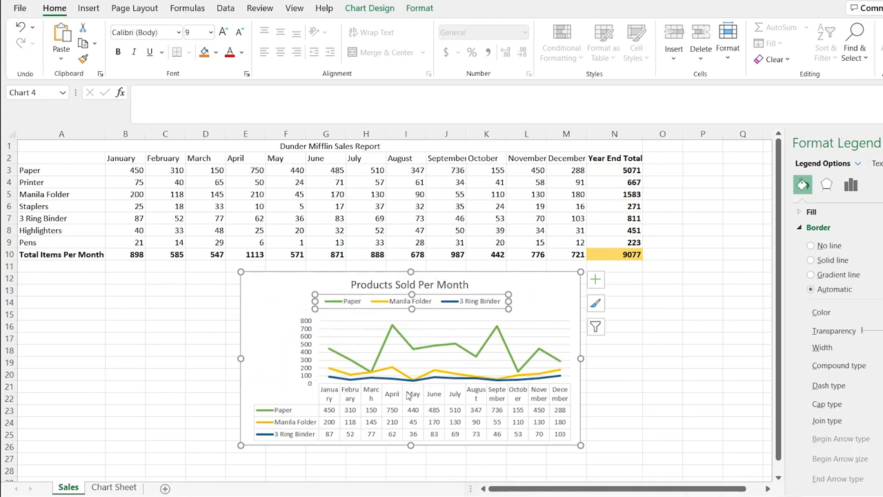
Look through the legend placement choices and open the detailed Legend Options for the chart
click(597, 283)
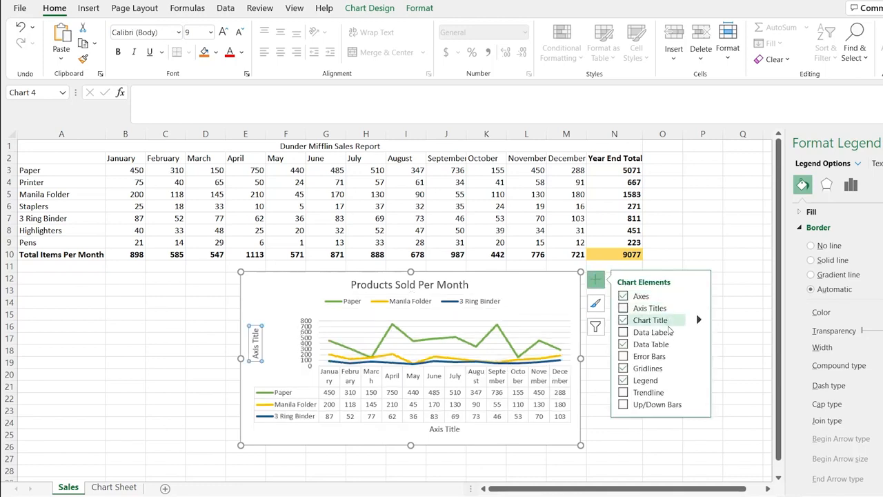
click(700, 381)
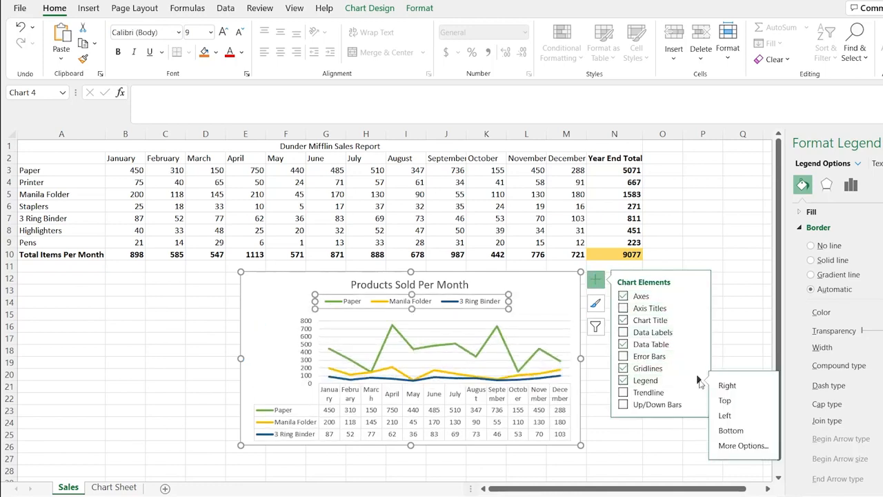
click(733, 387)
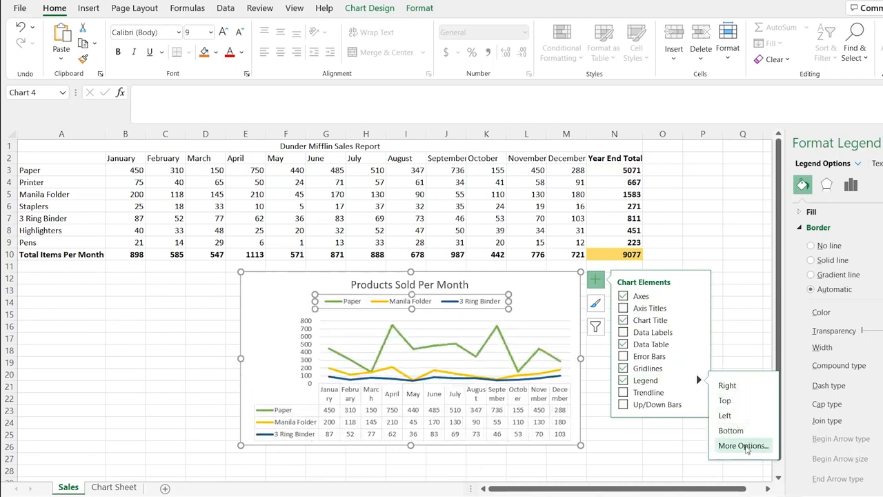
click(744, 446)
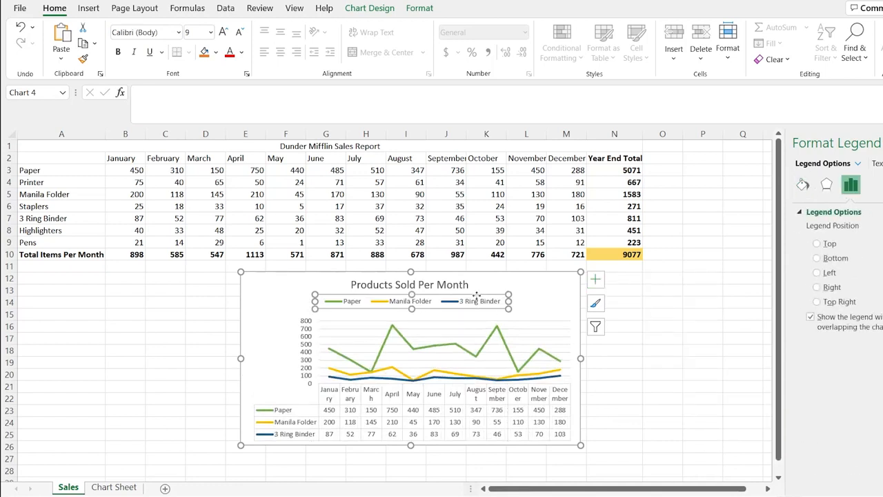
Set the legend position to Right and lower it beside the data table in the chart's bottom-right corner
click(596, 279)
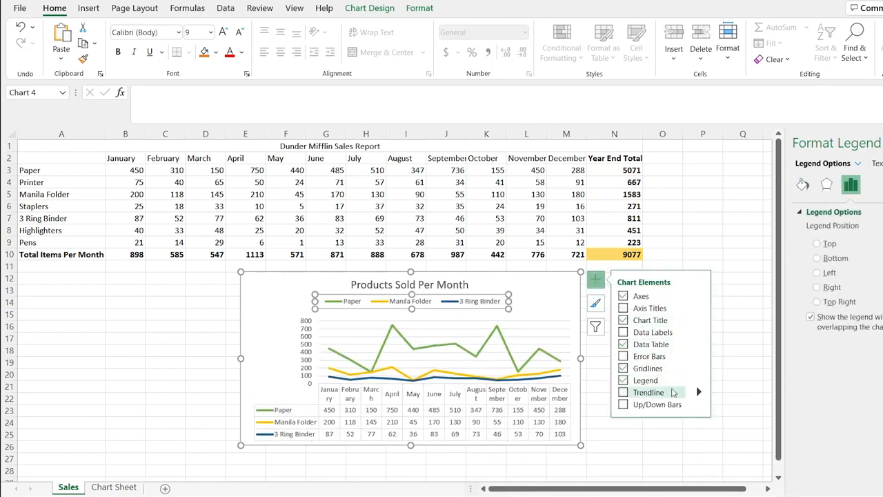
click(699, 380)
click(726, 385)
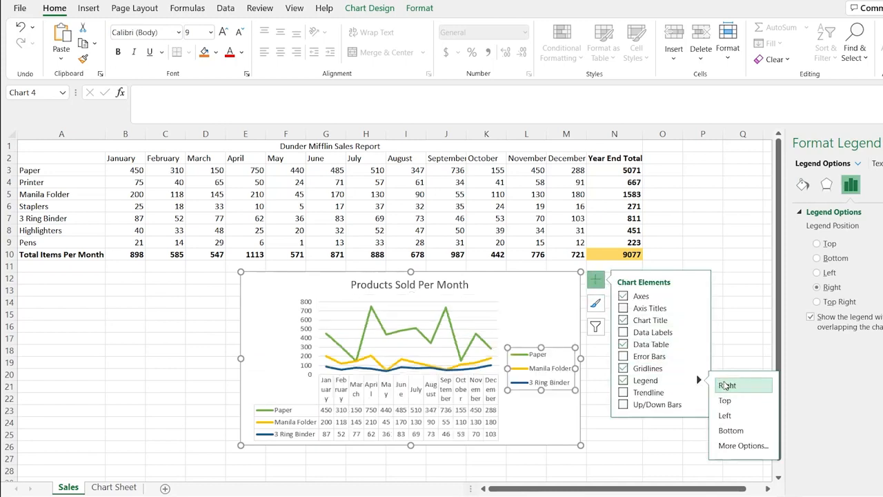
drag(565, 353, 564, 397)
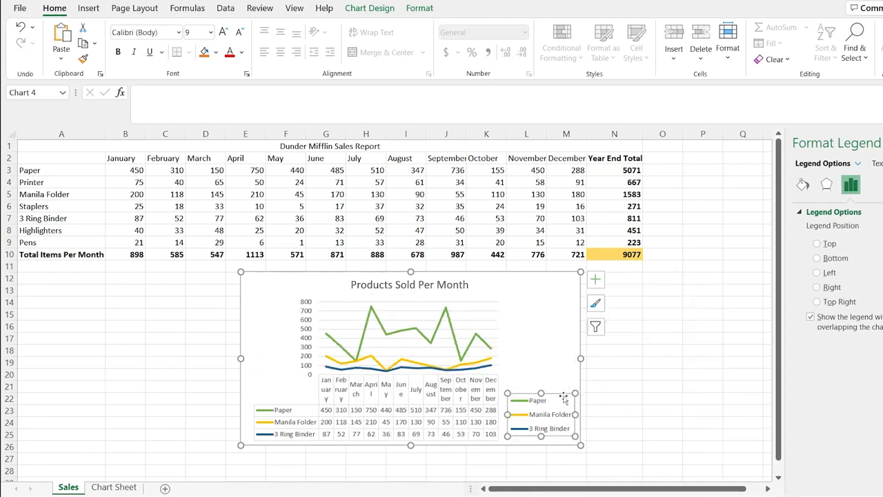
click(537, 331)
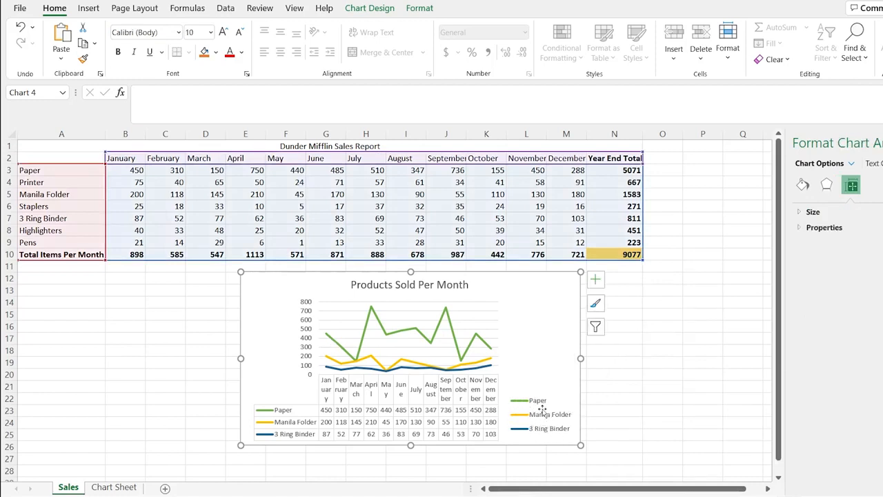
click(457, 329)
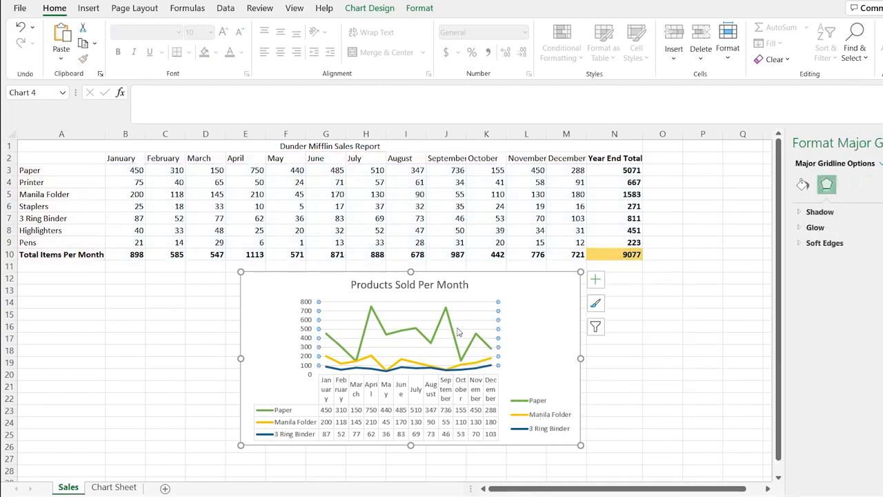
click(460, 309)
click(465, 308)
click(465, 309)
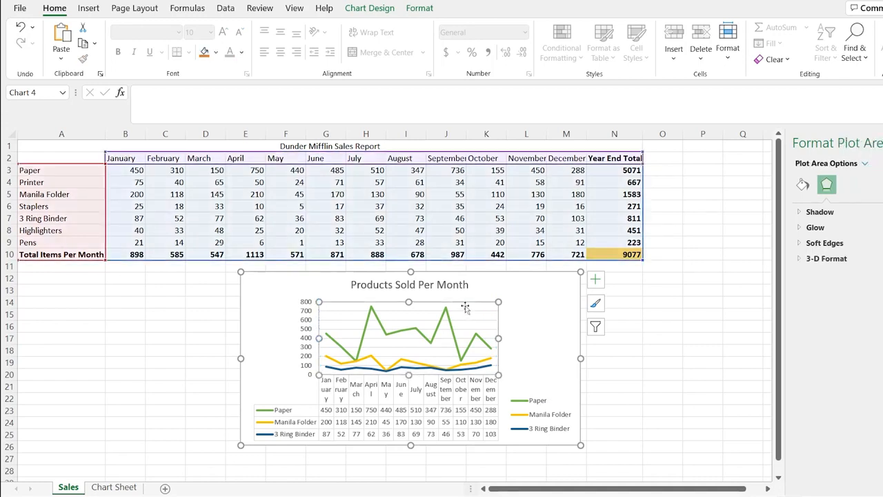
mouse_move(465, 309)
mouse_down()
mouse_move(513, 294)
mouse_move(542, 297)
mouse_move(547, 306)
mouse_move(468, 306)
mouse_move(492, 286)
mouse_move(481, 304)
mouse_up()
key(ctrl+z)
key(ctrl+z)
key(ctrl+z)
key(ctrl+z)
key(ctrl+z)
key(ctrl+z)
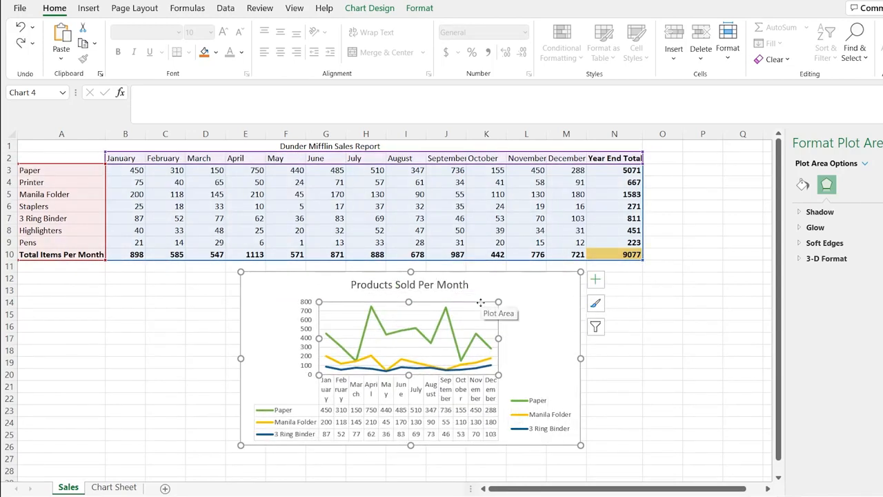
Paste a copy of the Sales line chart with data table onto Chart Sheet at cell J18, below the 3-D column chart
click(550, 283)
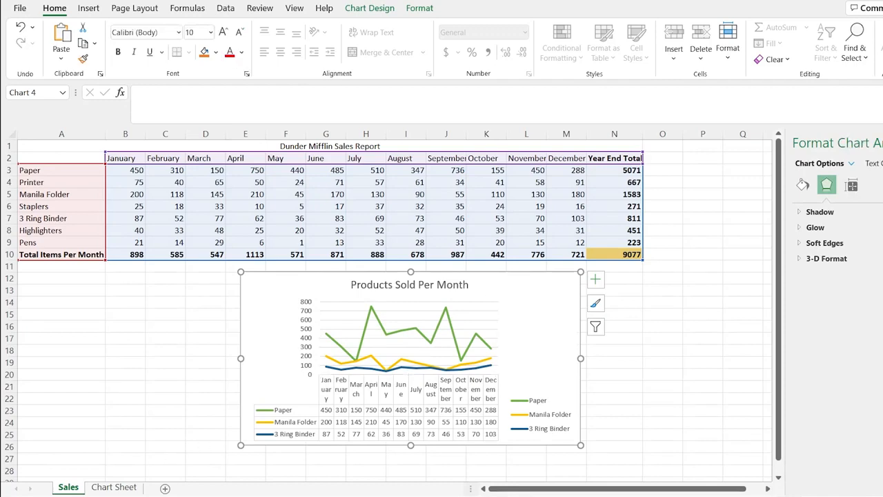
click(120, 490)
click(316, 301)
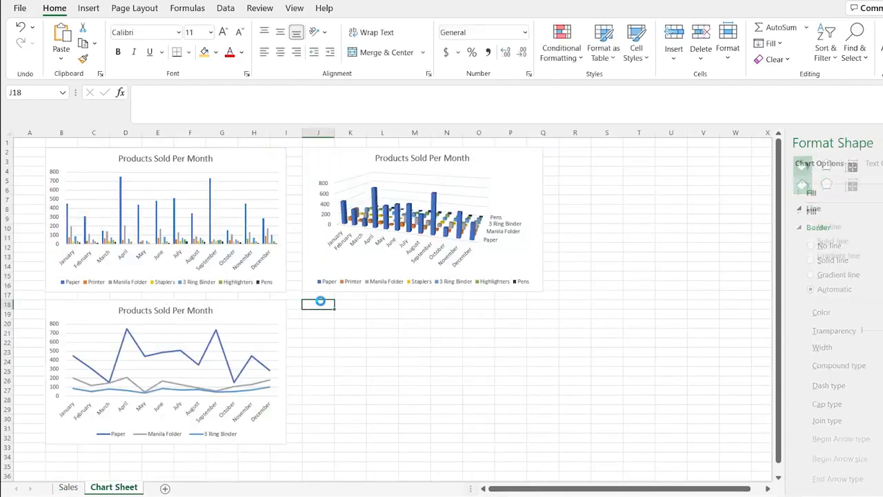
key(ctrl+v)
click(583, 257)
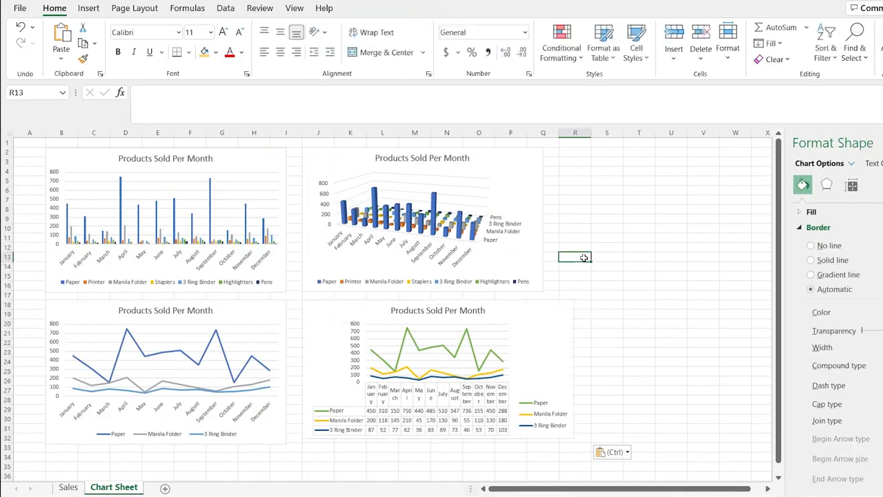
Look through the Sales chart area's border, fill, shadow and glow options, and review the chart copies on Chart Sheet
click(68, 487)
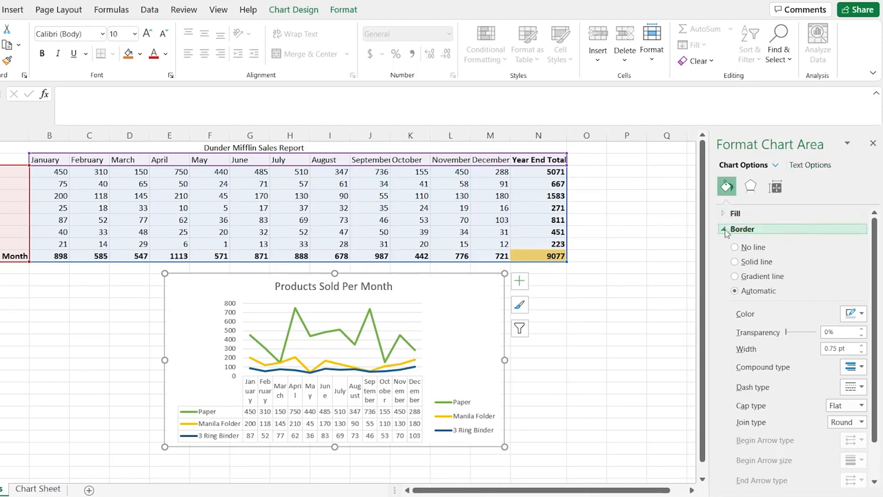
scroll(724, 301, down, 1)
scroll(725, 301, up, 1)
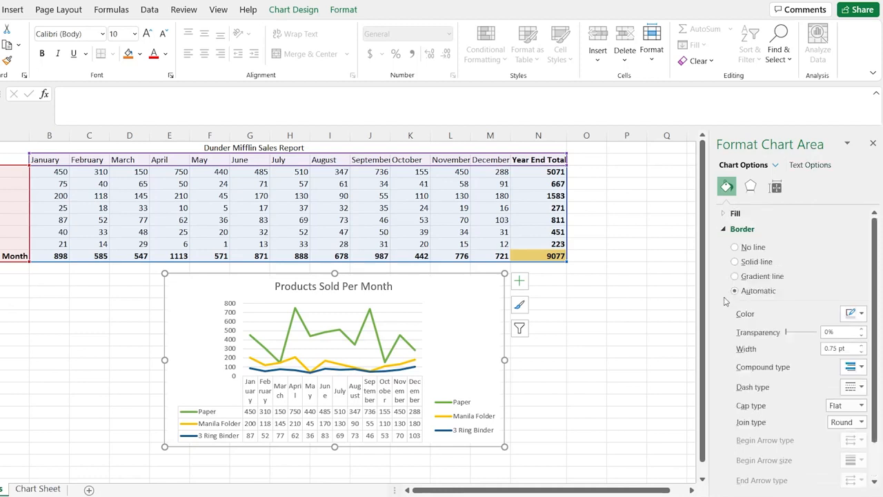
click(725, 230)
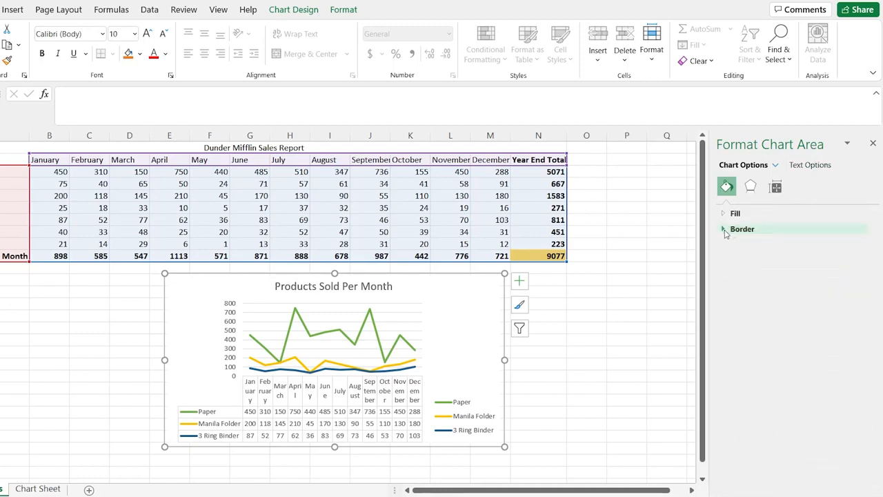
click(724, 215)
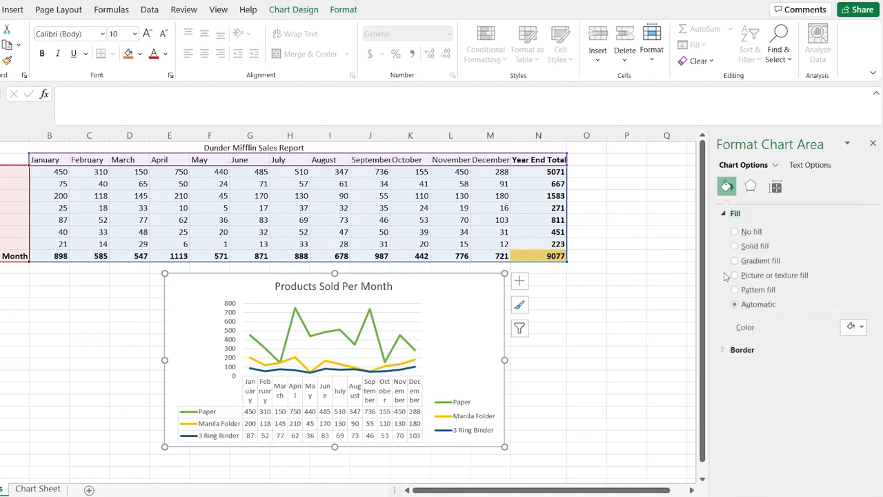
click(751, 186)
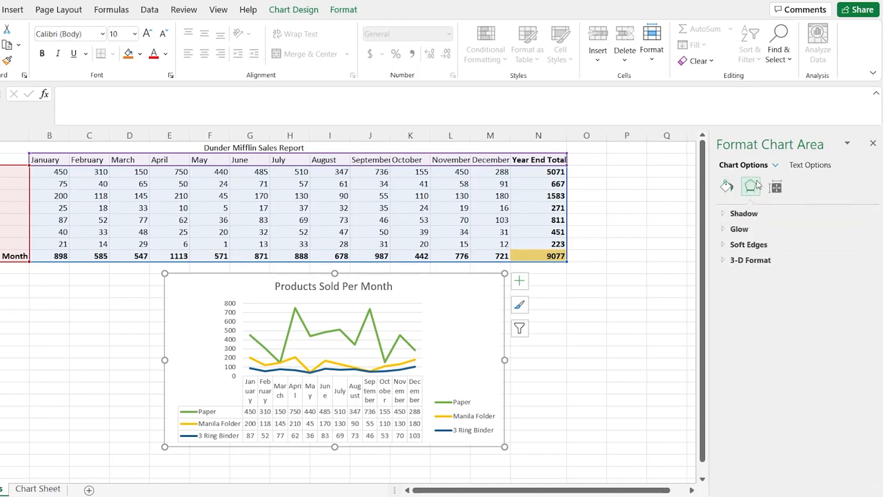
click(725, 214)
click(725, 355)
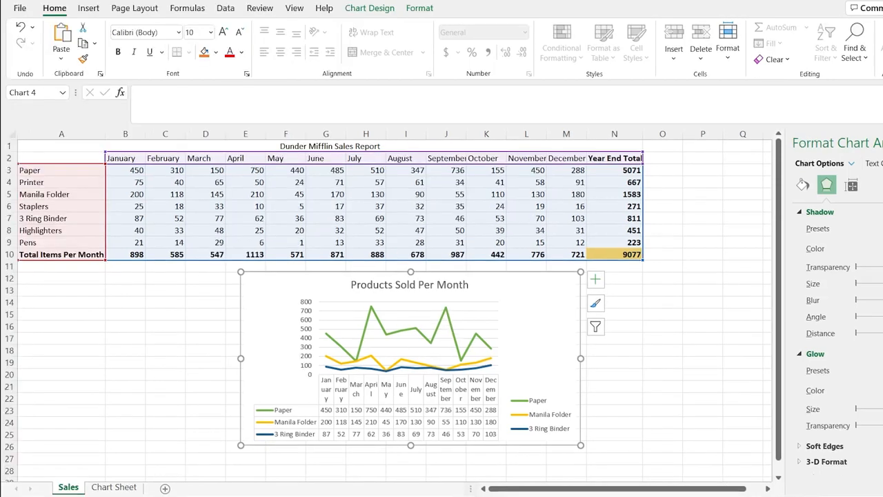
click(123, 487)
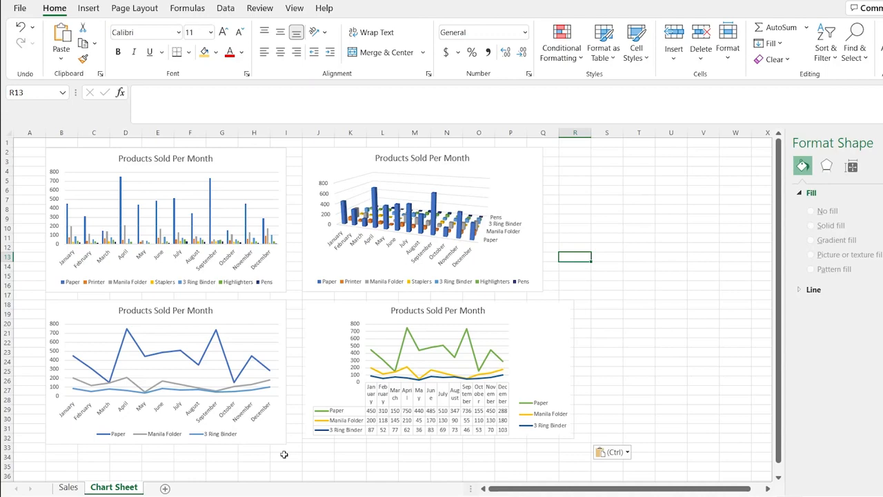
Compare the Pie, Doughnut, Clustered Bar, Box and Whisker, Waterfall and Clustered Column types for the Sales line chart without applying any
click(77, 487)
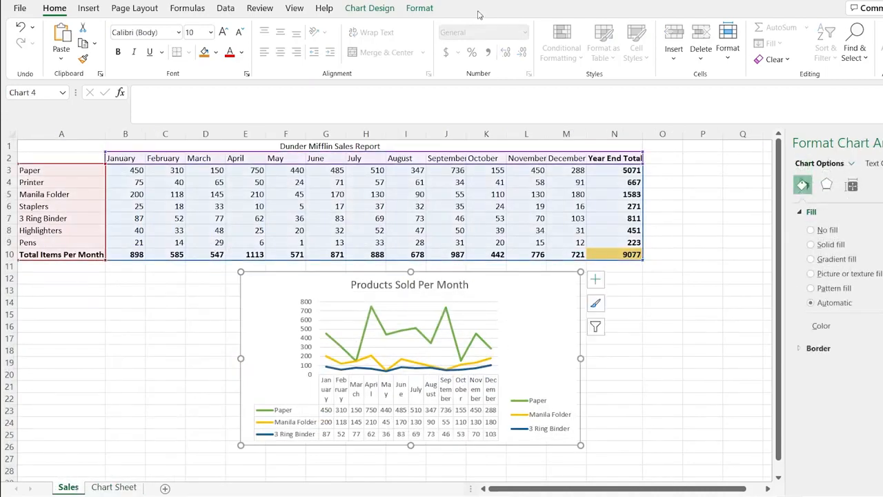
click(372, 9)
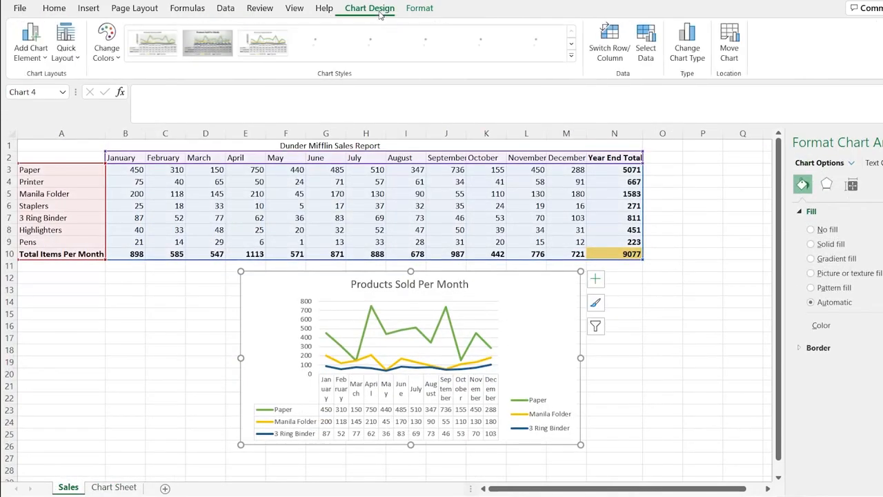
click(685, 38)
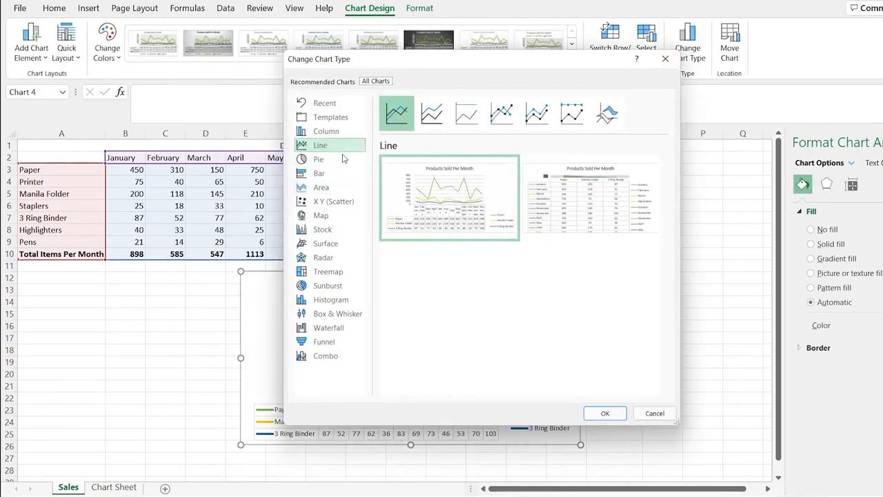
click(343, 160)
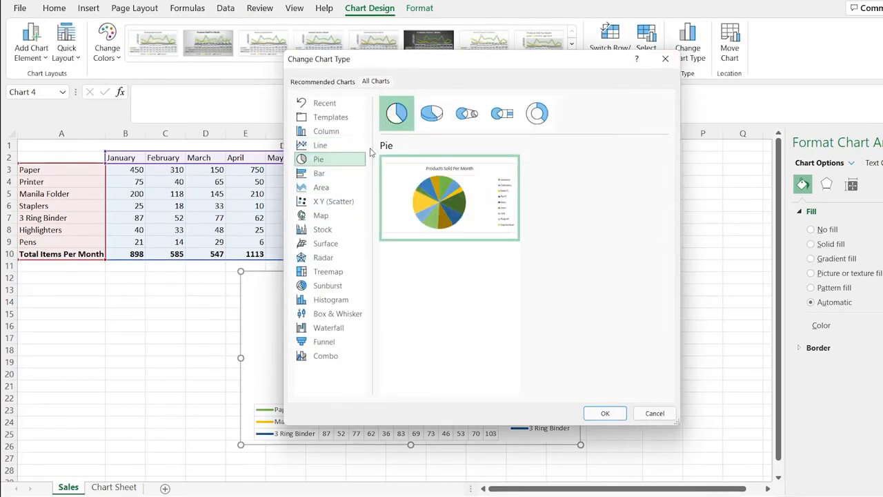
click(535, 121)
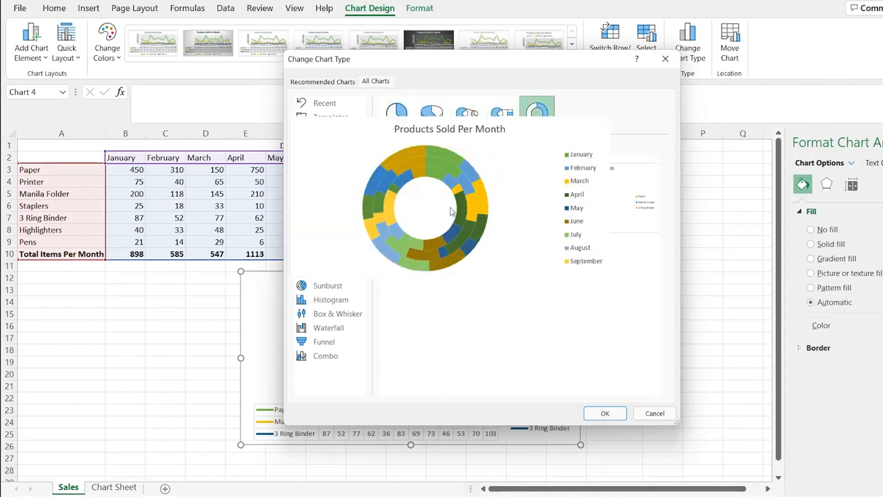
mouse_move(555, 187)
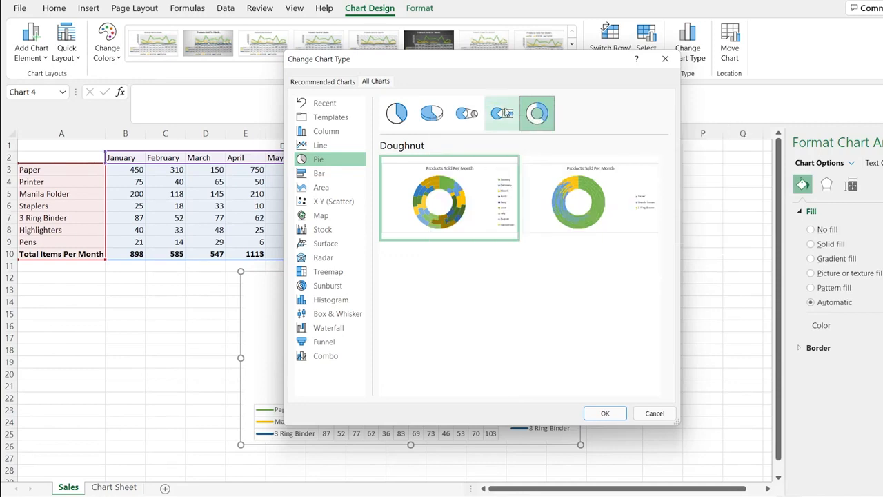
click(396, 113)
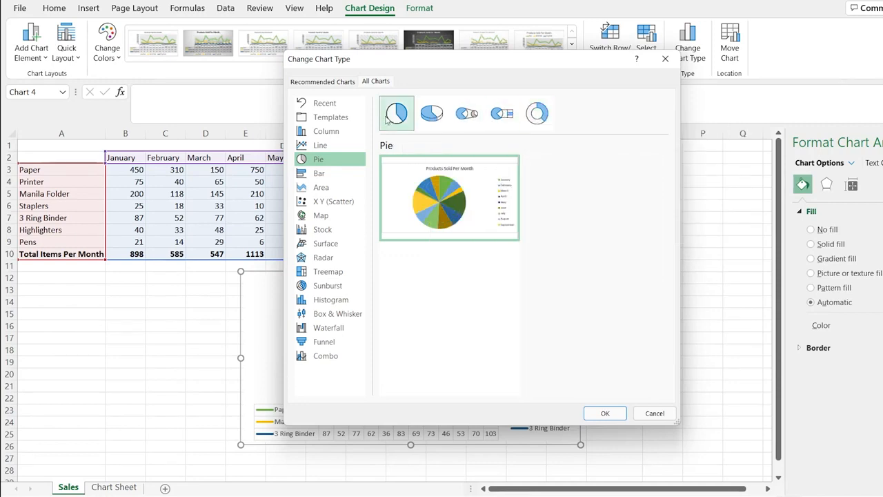
click(332, 174)
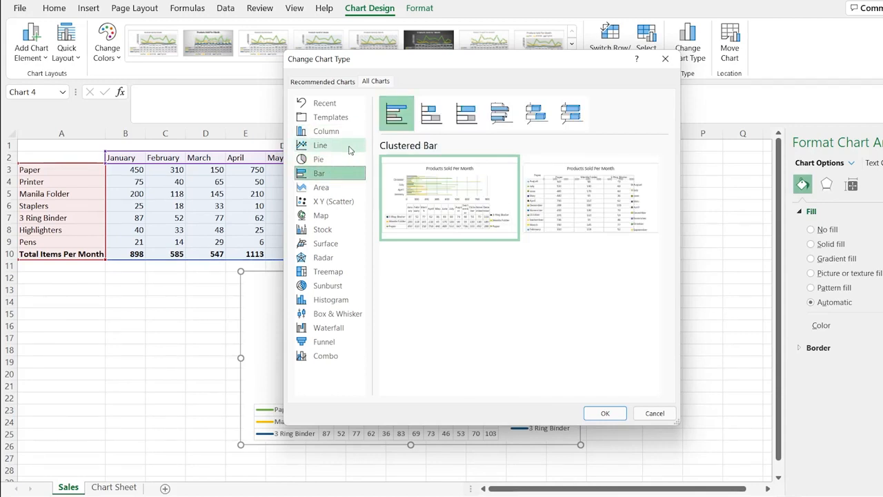
mouse_move(427, 192)
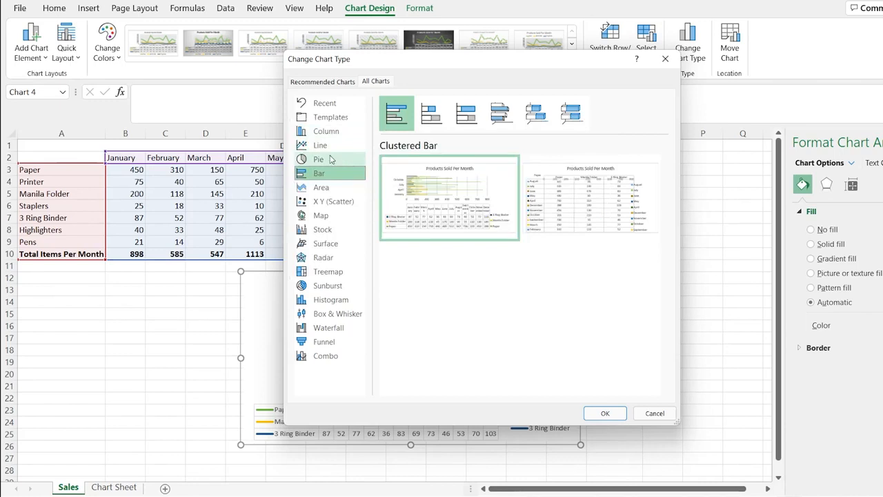
click(341, 314)
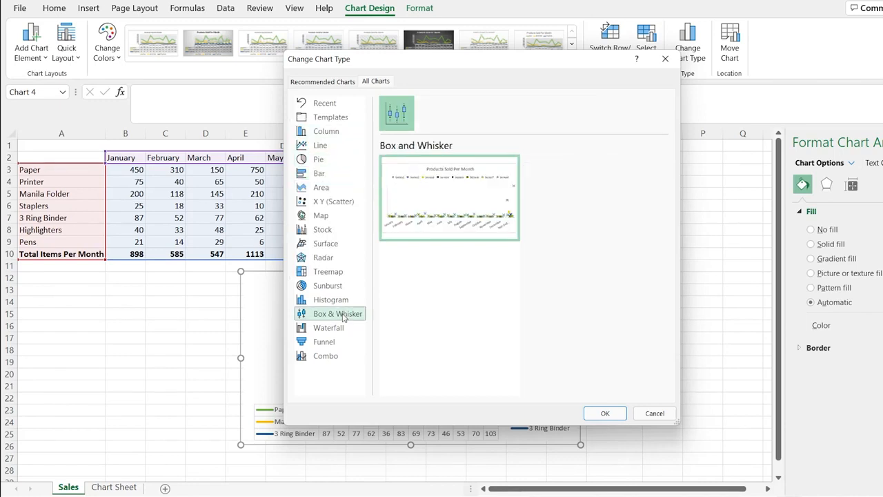
click(347, 329)
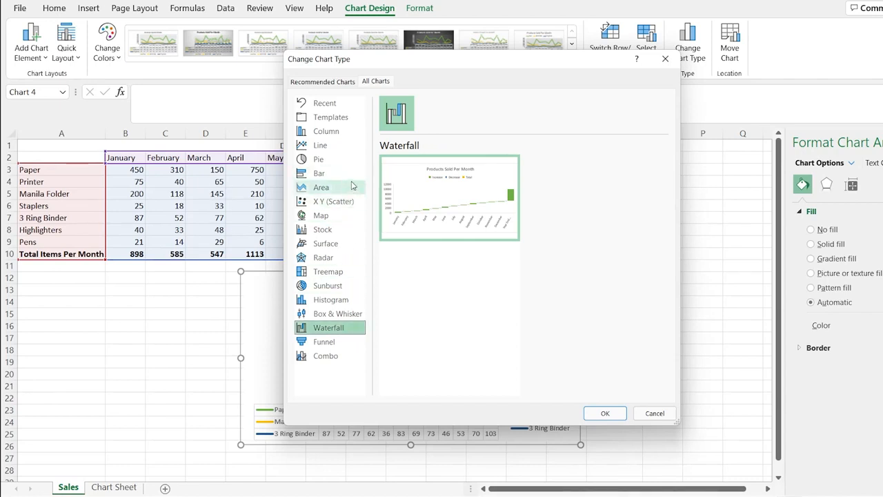
click(352, 132)
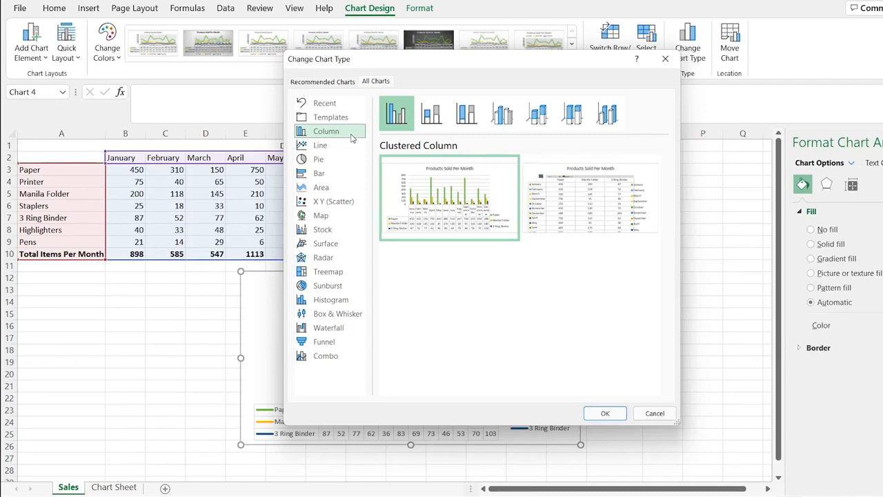
click(652, 412)
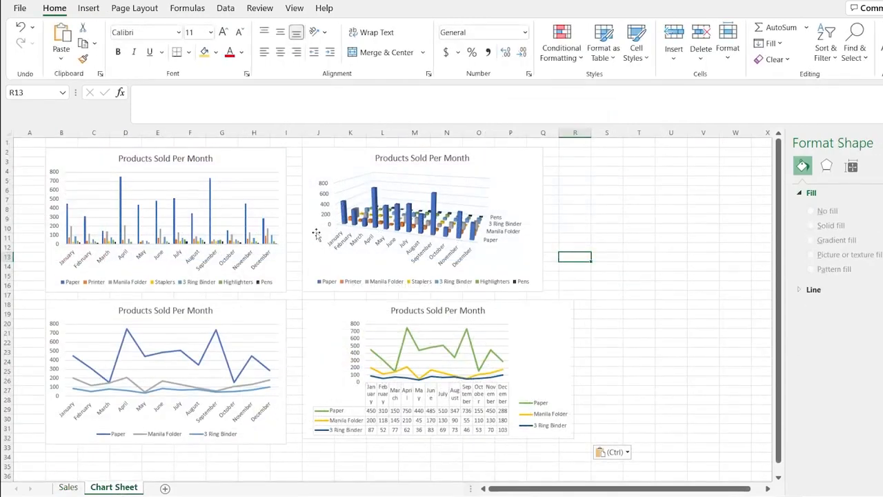